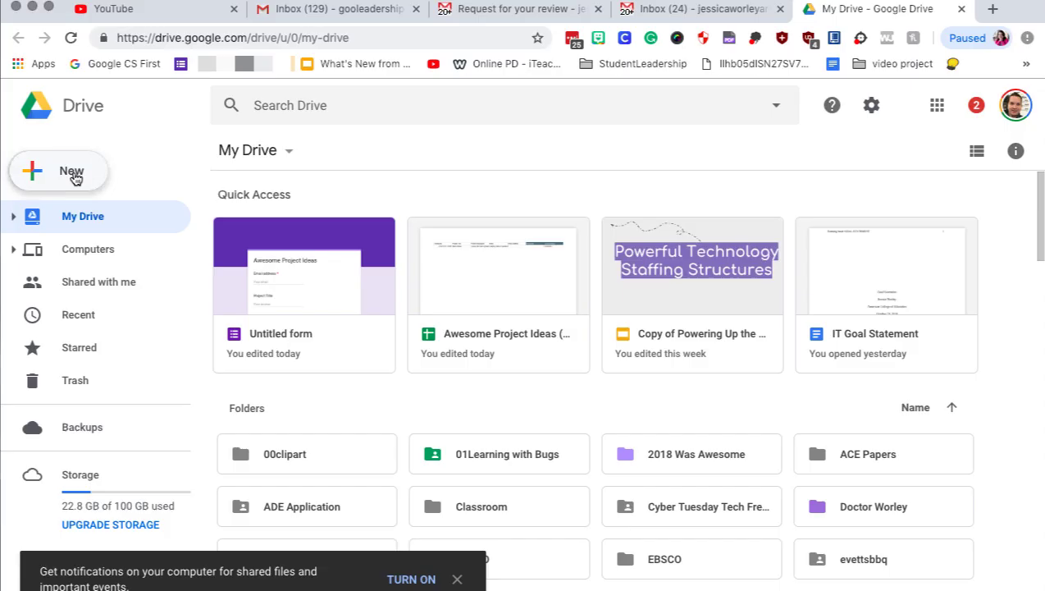
Create a blank Google Form from Google Drive's New > More menu.
click(75, 175)
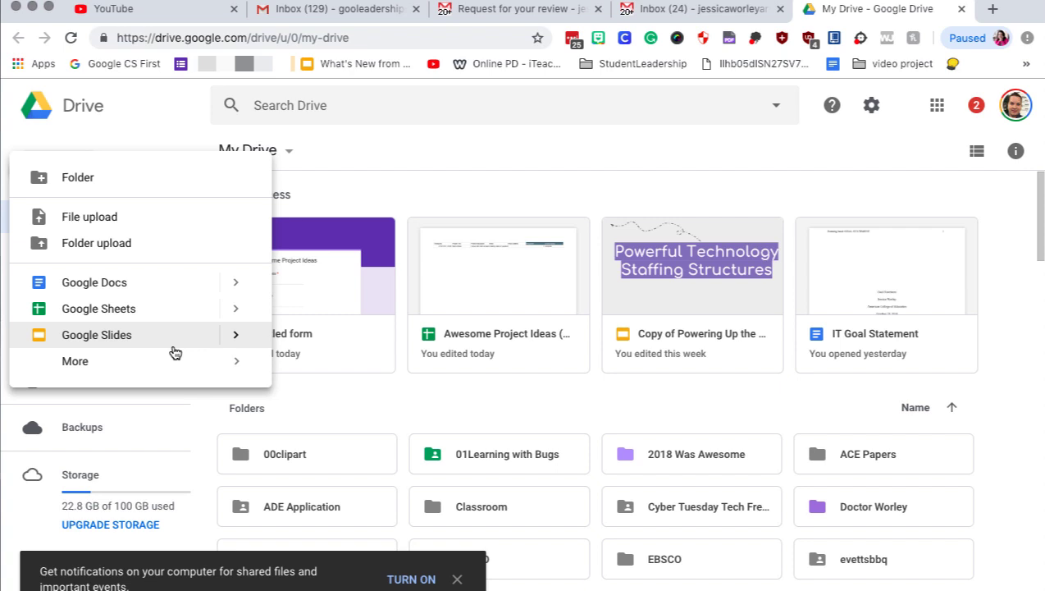
mouse_move(230, 362)
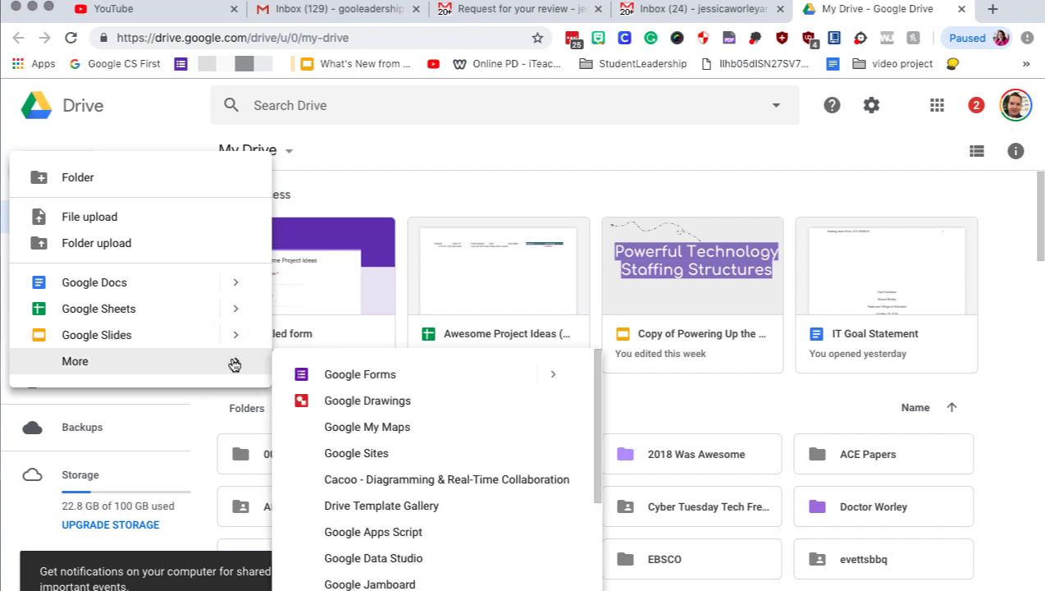
click(344, 375)
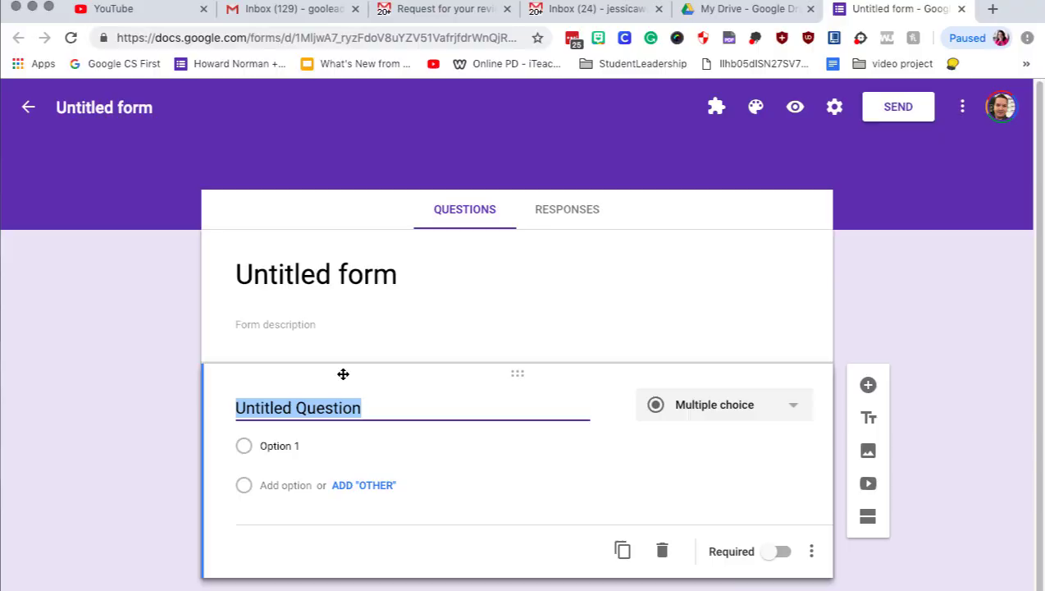
Title the form 'Awesome Project Ideas' and add questions 'Project Title' and 'Project Description'.
text(Awesome Project Ideas)
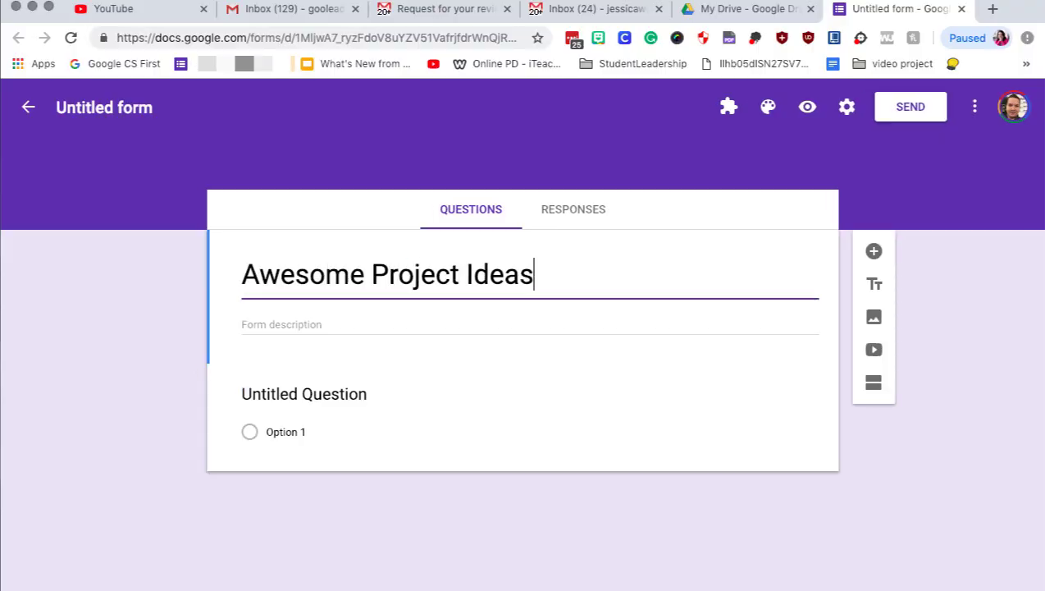
click(280, 394)
text(Project Title)
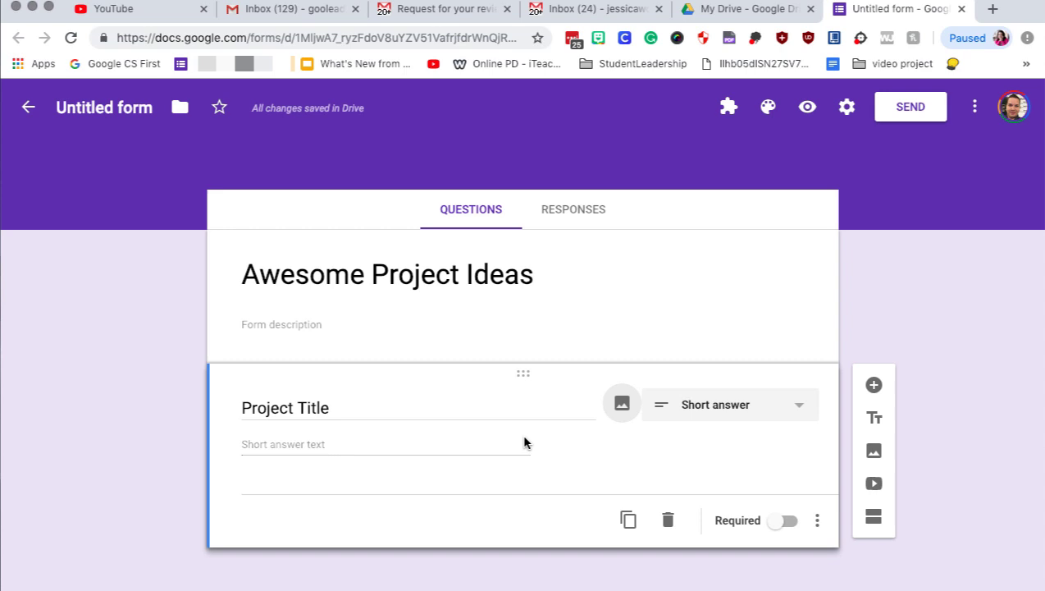
click(874, 385)
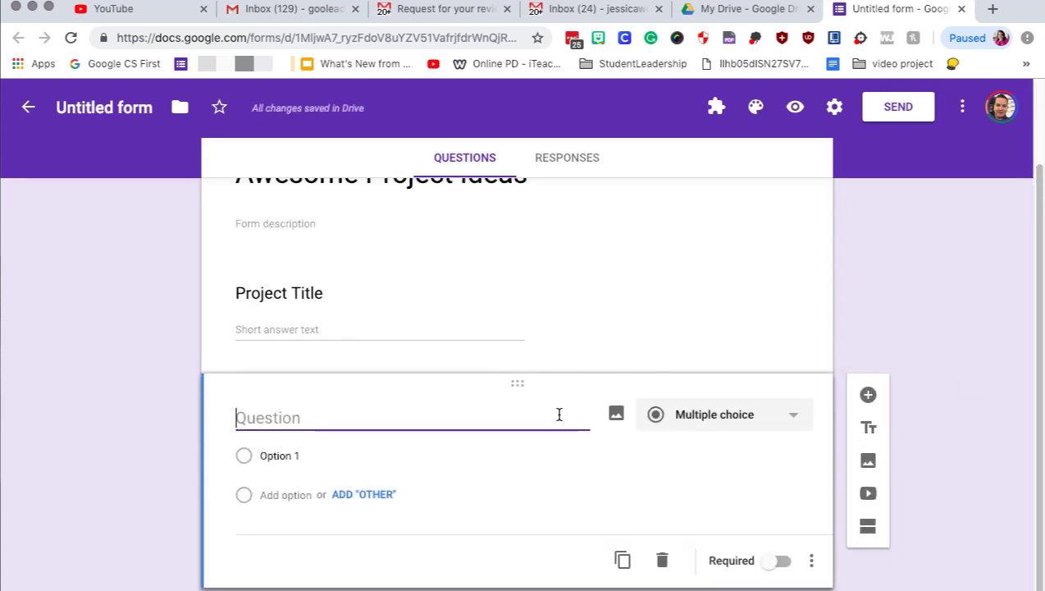
text(Project )
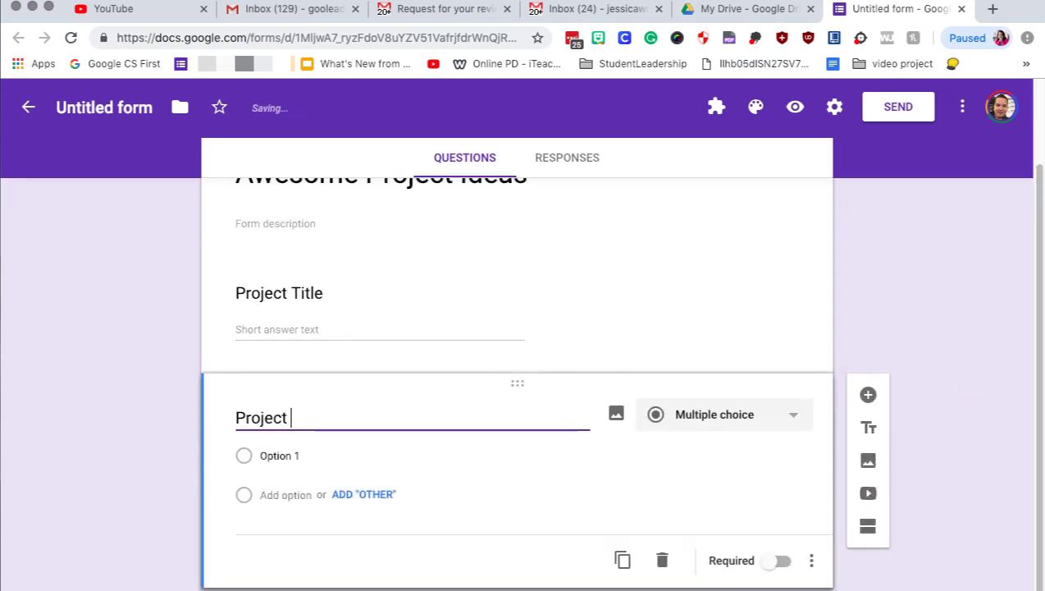
text(Description)
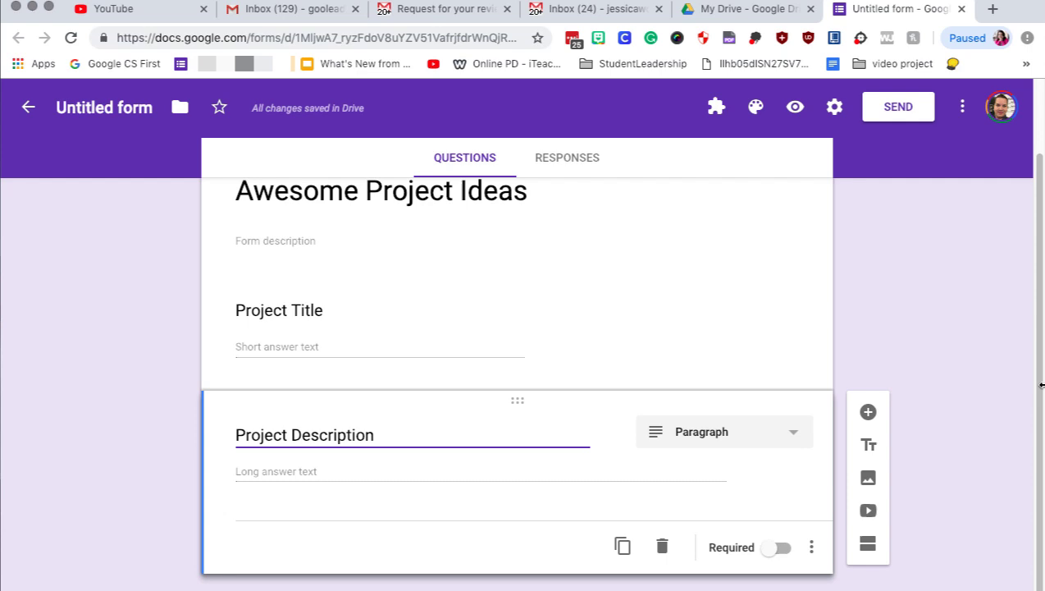
Turn on Collect email addresses in the form settings and save the change.
click(833, 109)
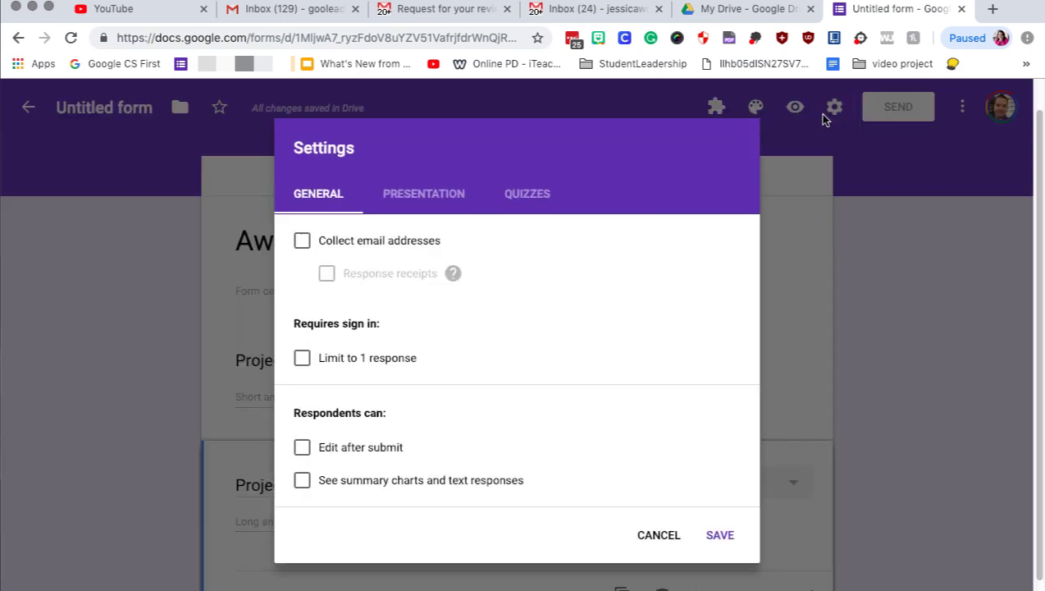
click(371, 241)
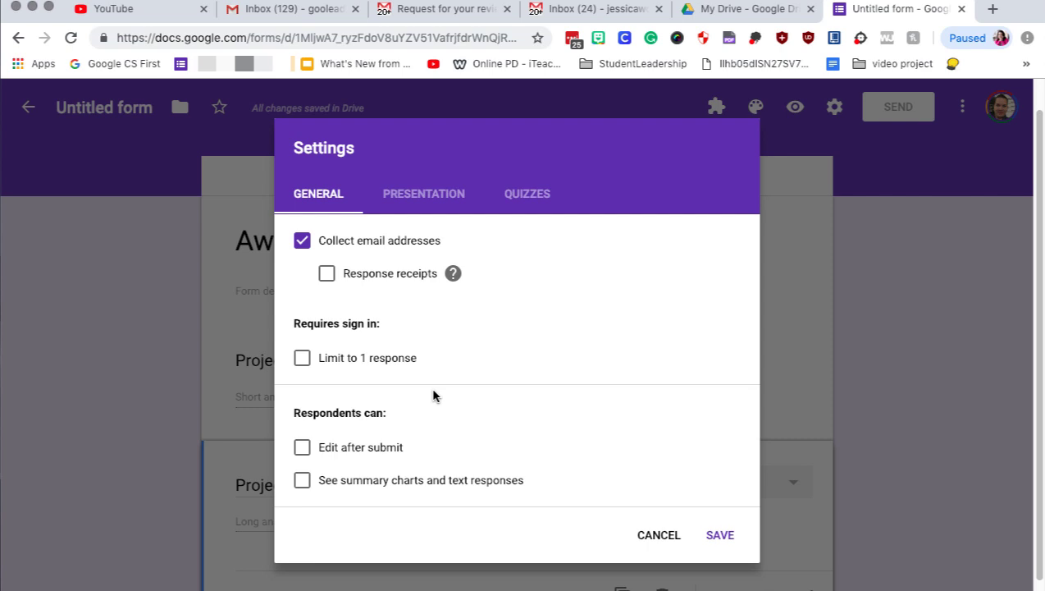
key(Return)
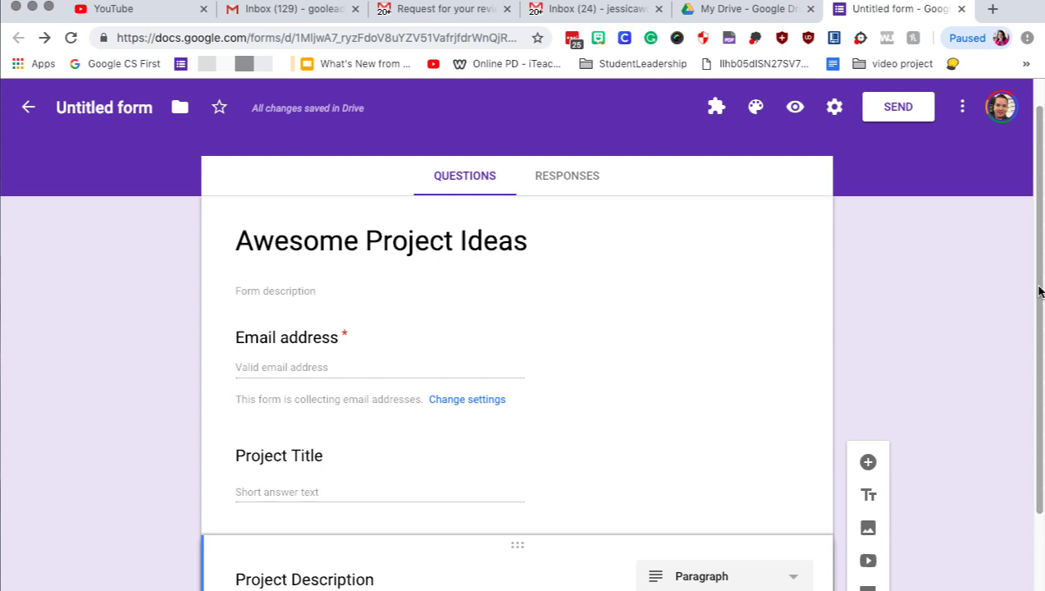
drag(1038, 302, 1040, 233)
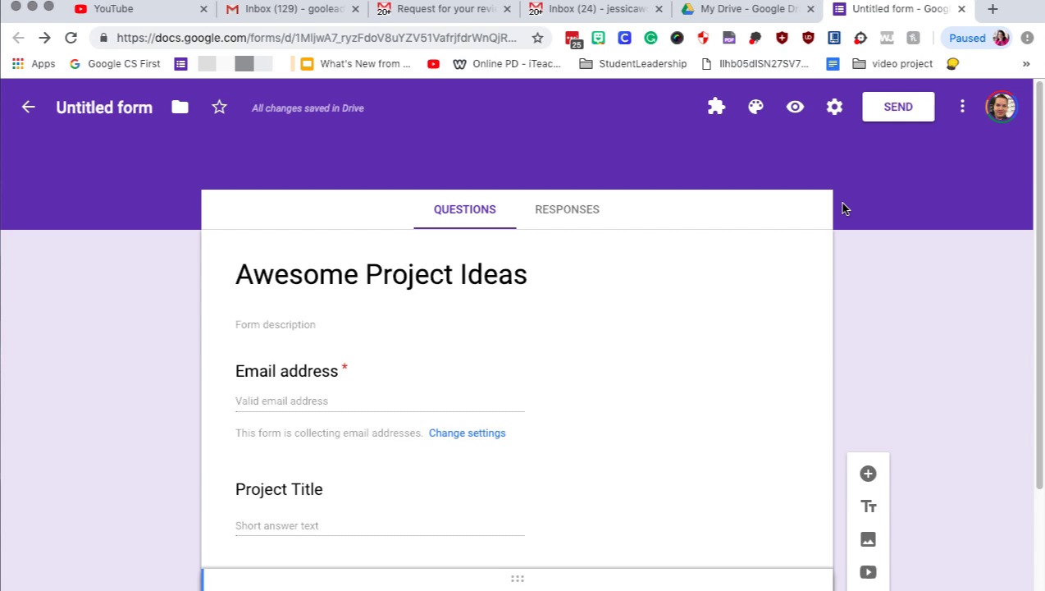
Name the file 'Awesome Project Ideas', then install the Form Approvals add-on and allow its account access.
click(120, 107)
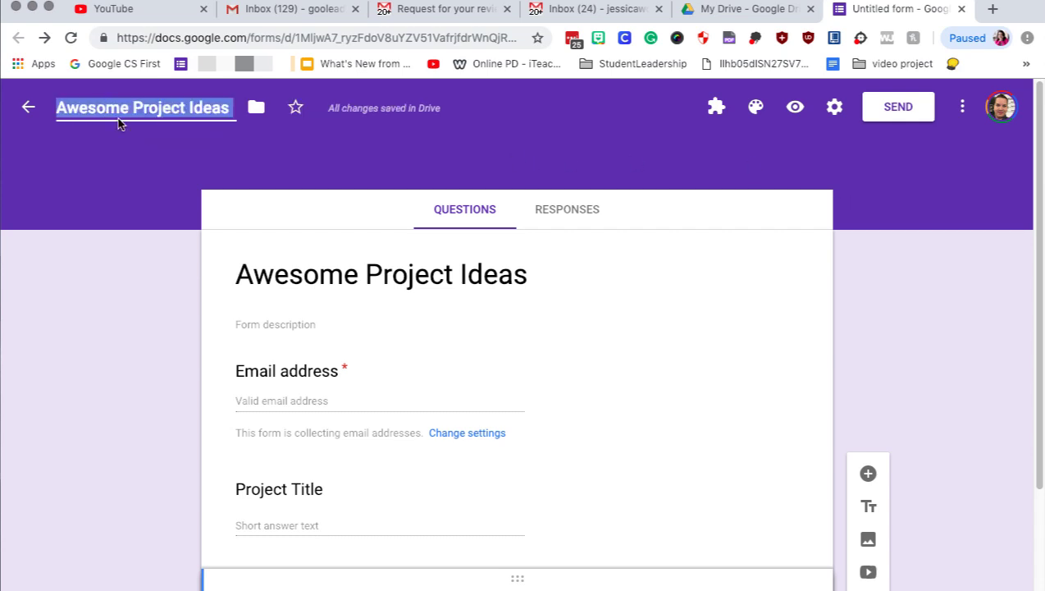
click(963, 109)
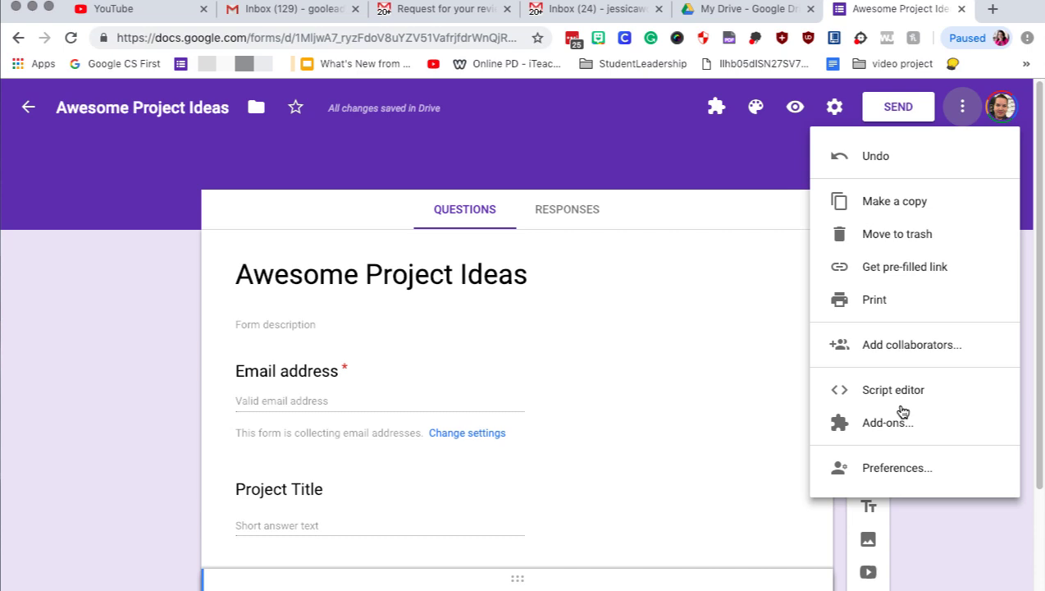
click(896, 427)
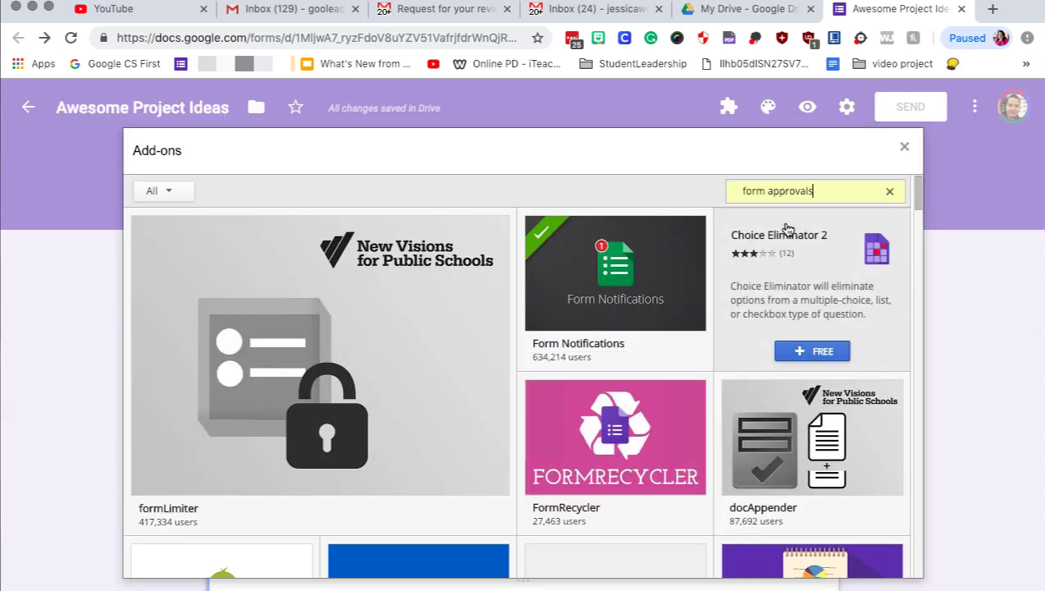
key(Return)
click(862, 339)
click(416, 277)
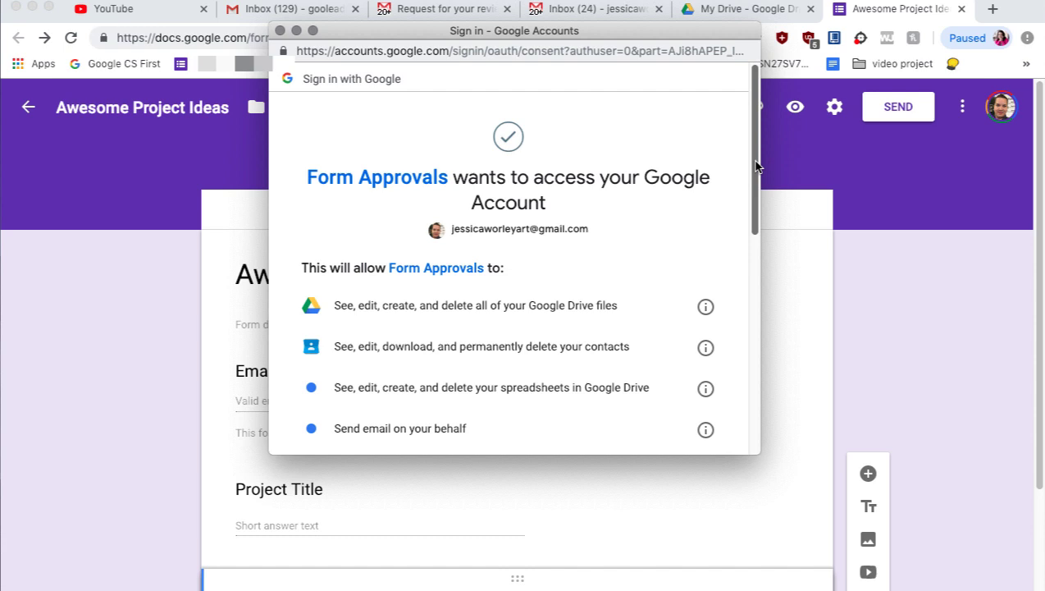
scroll(755, 164, down, 5)
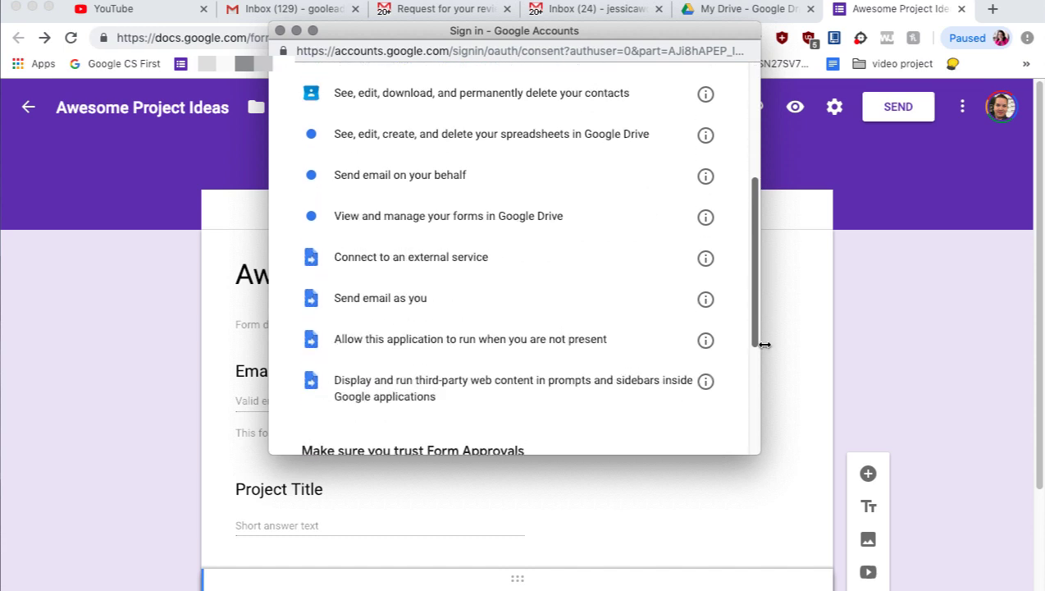
scroll(755, 344, down, 5)
click(680, 378)
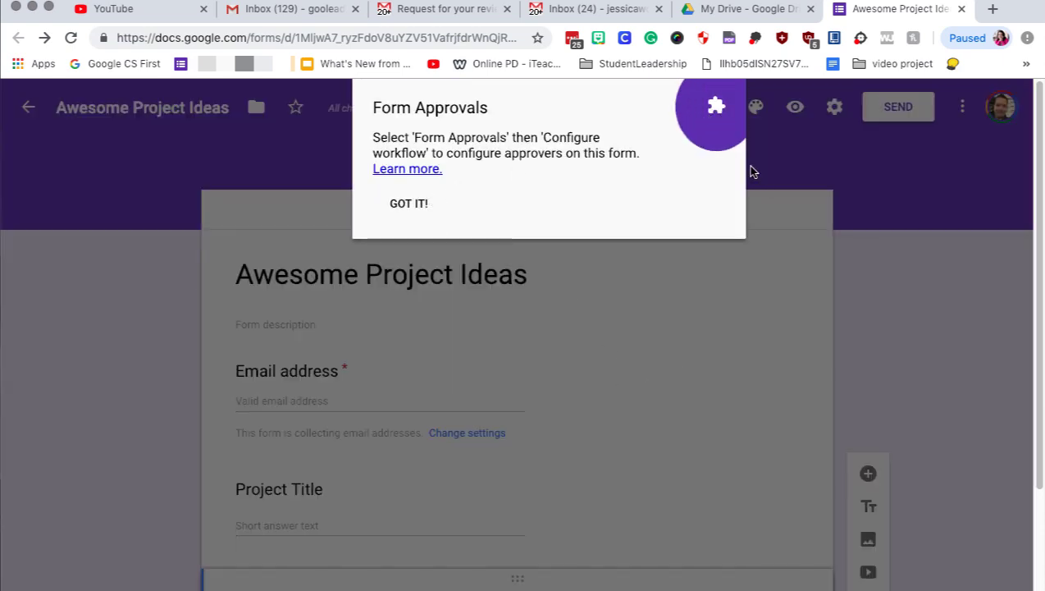
Dismiss the add-on tip and open Form Approvals' Configure workflow panel.
click(406, 205)
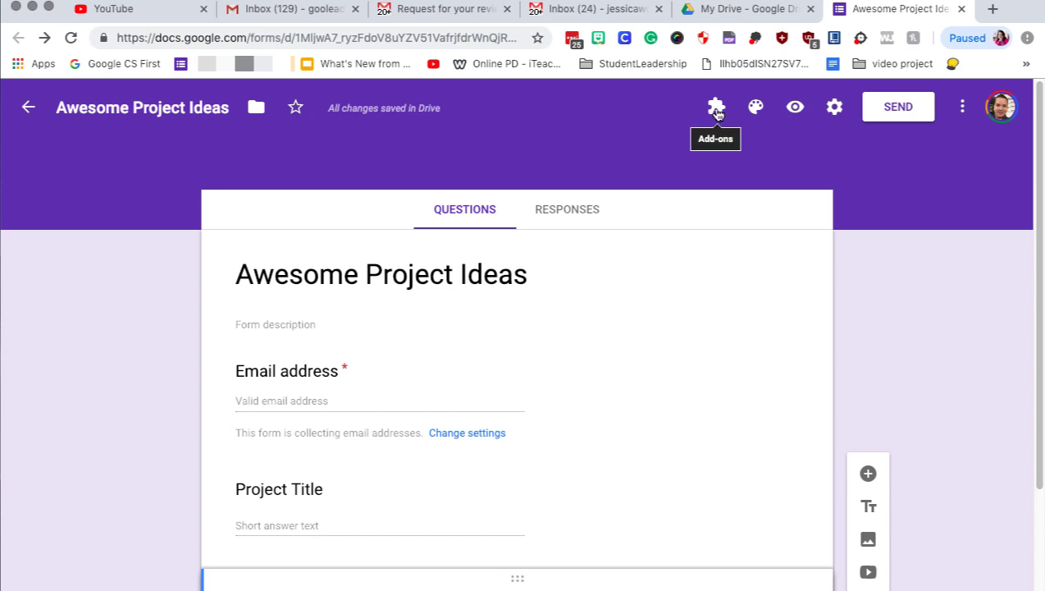
click(714, 115)
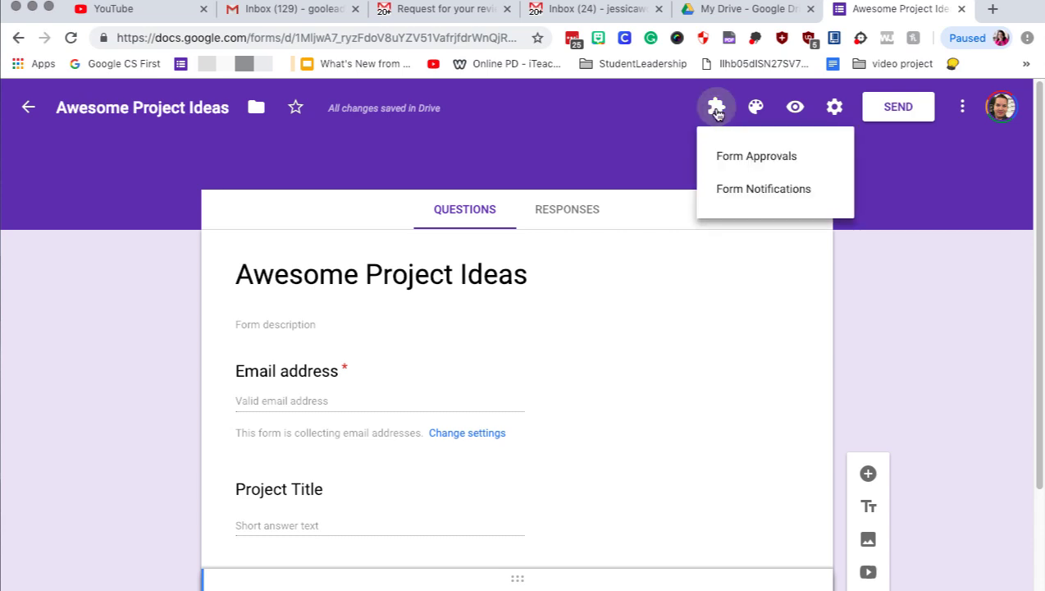
click(736, 162)
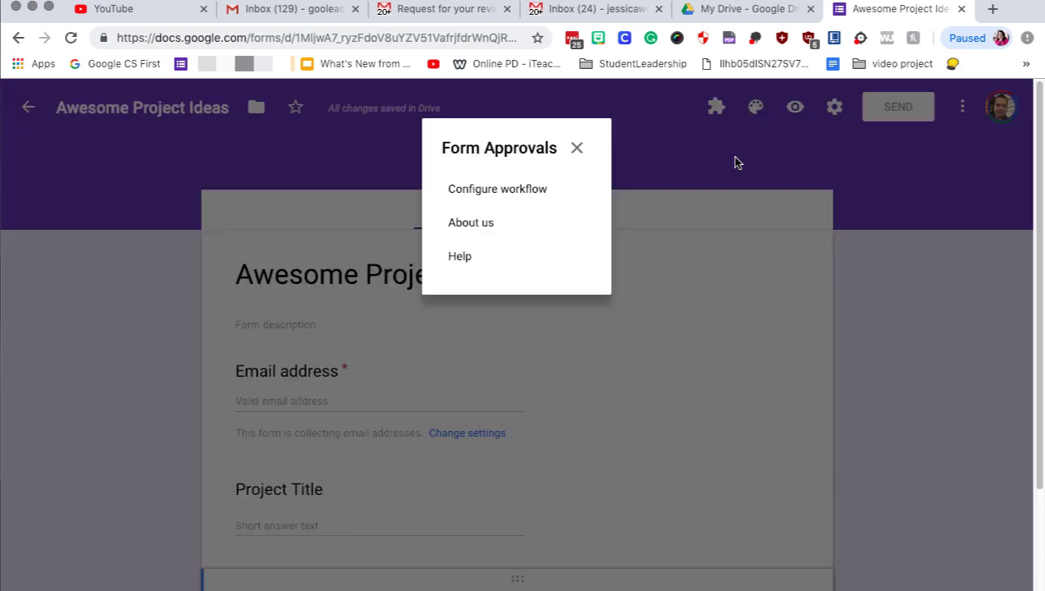
click(510, 193)
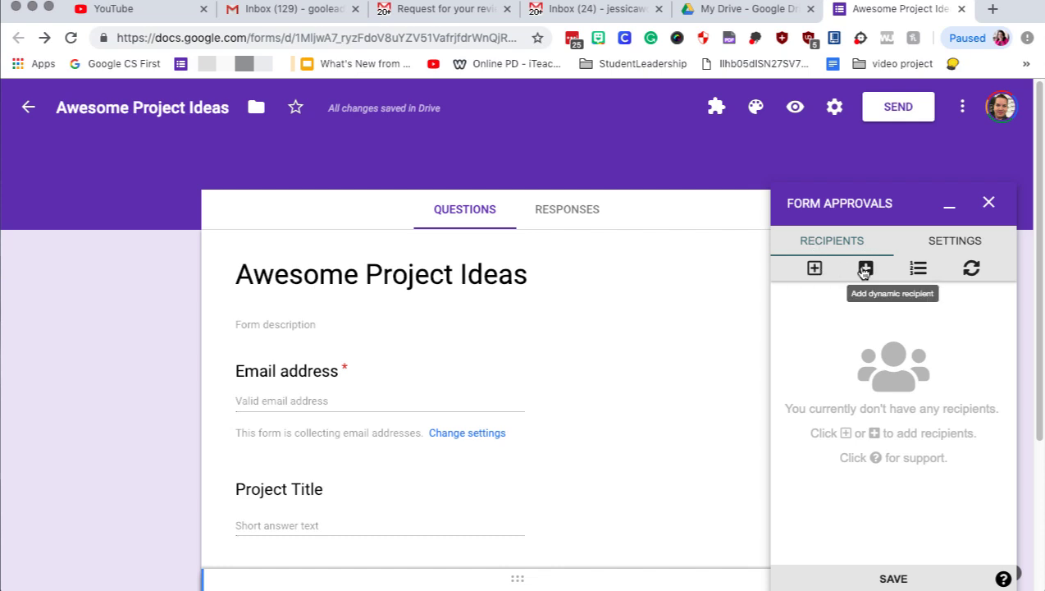
Add the first recipient to the workflow by entering the approver's email address.
click(814, 270)
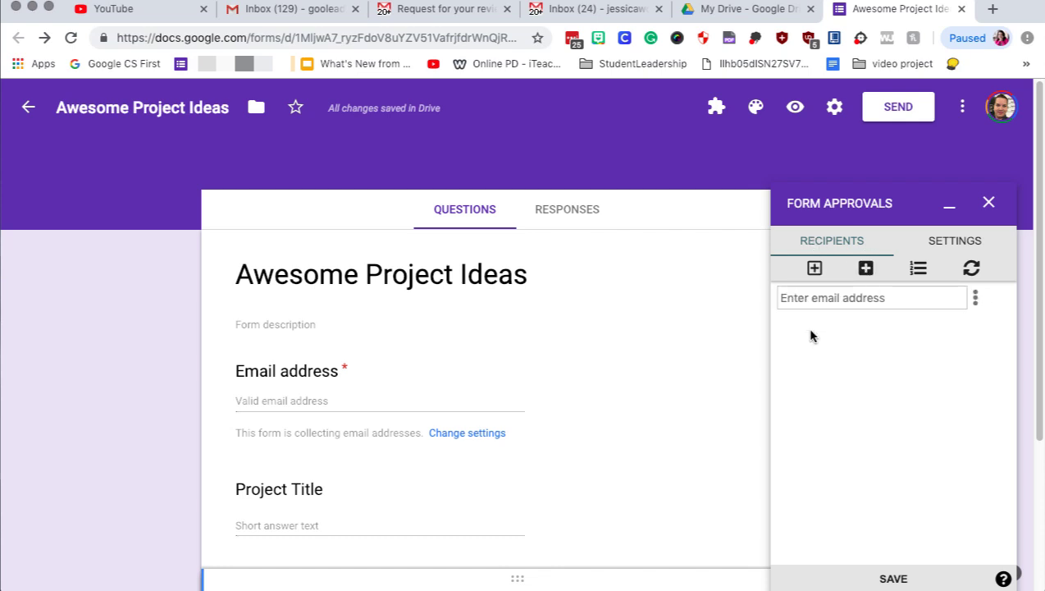
click(796, 297)
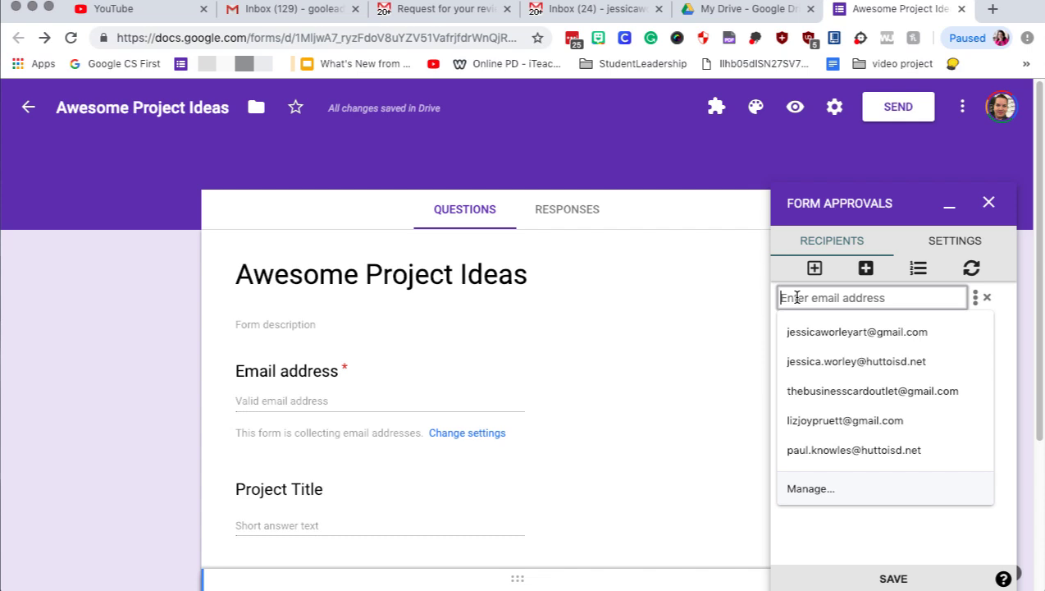
click(759, 318)
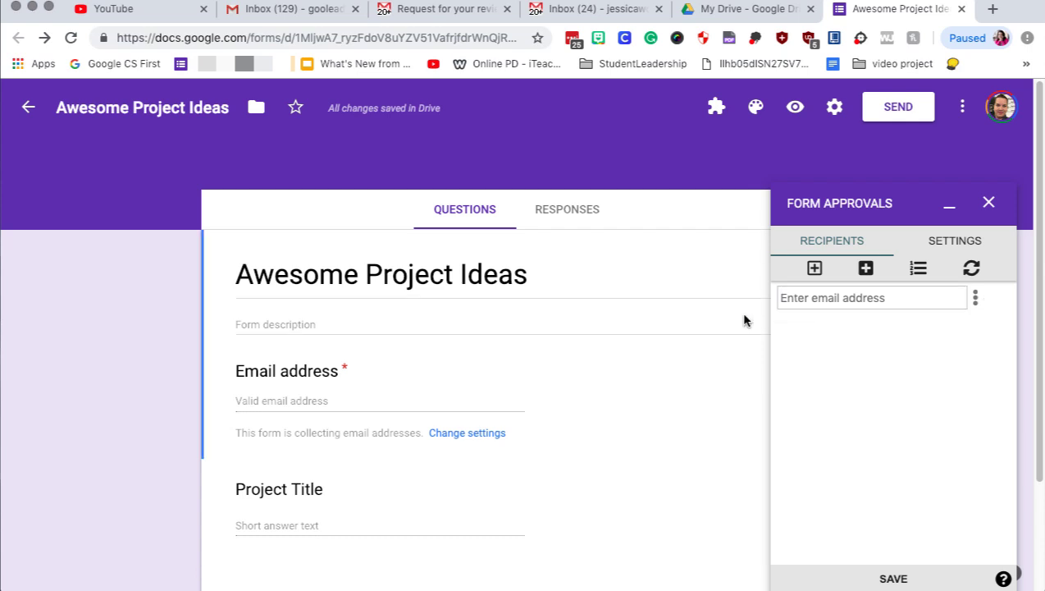
click(819, 300)
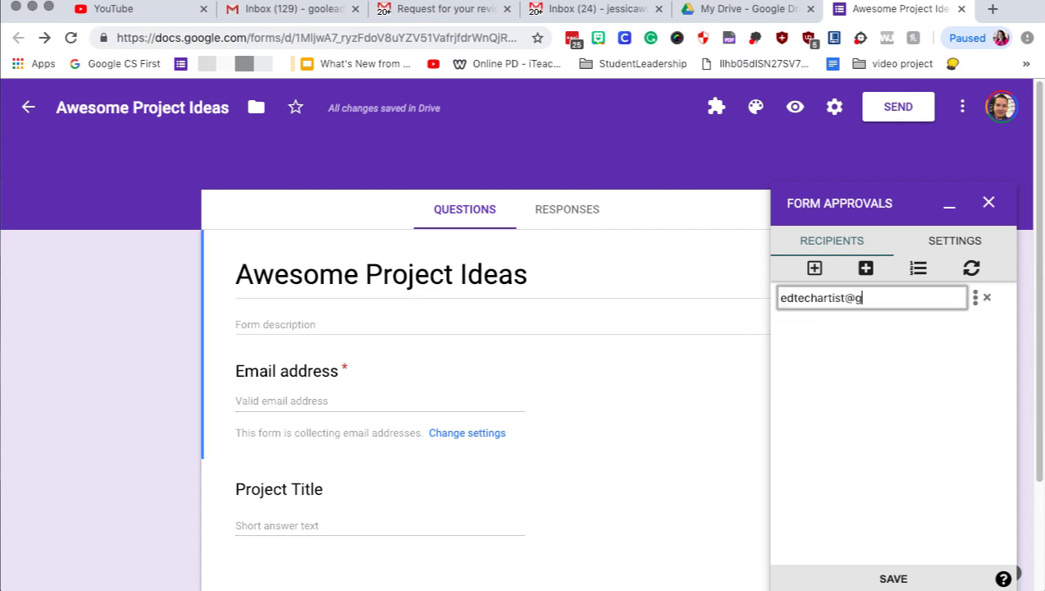
click(906, 368)
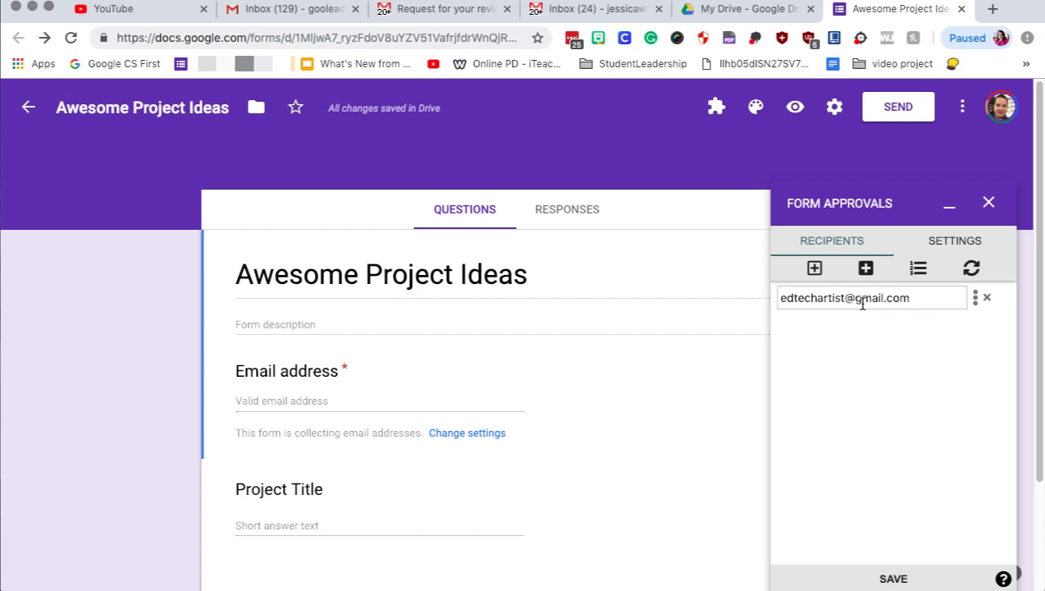
Set that recipient to Needs to Recommend with a message asking them to recommend the project.
click(976, 297)
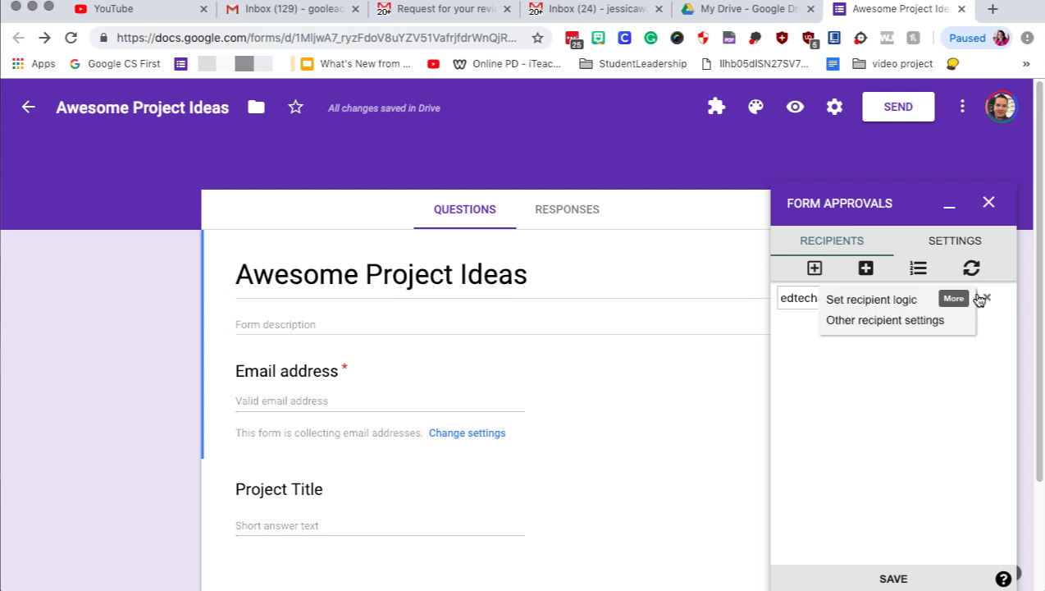
click(948, 327)
click(891, 358)
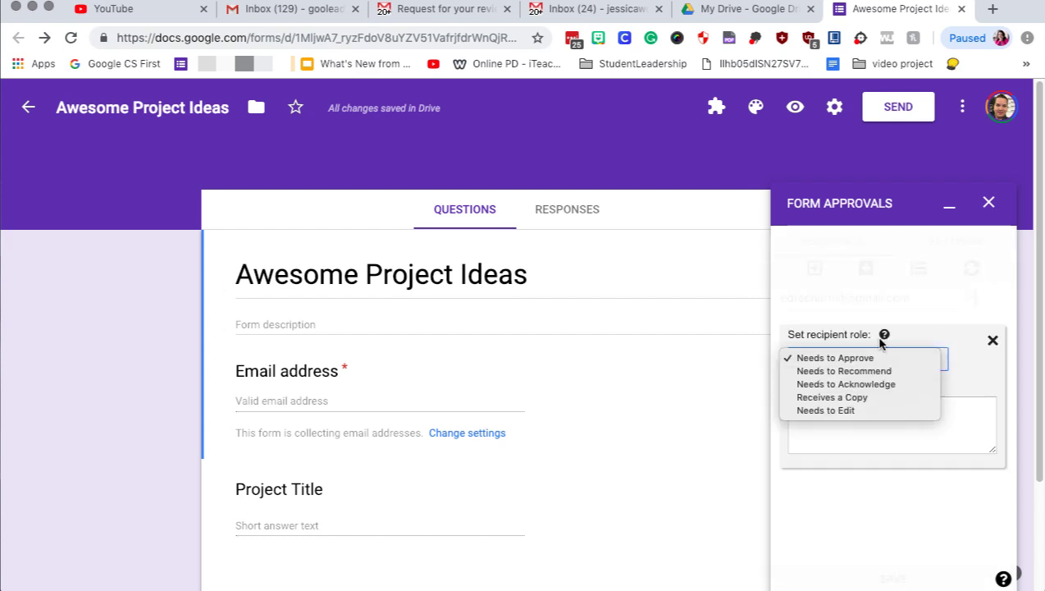
click(886, 336)
mouse_move(885, 338)
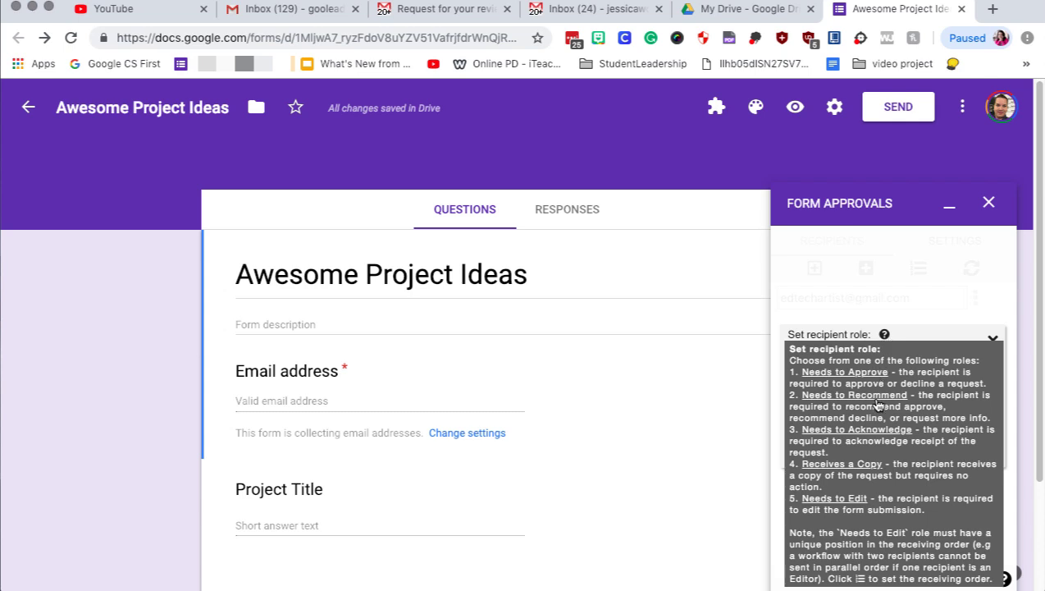
click(889, 360)
click(888, 369)
click(848, 414)
text(Please recommend this project for approval. )
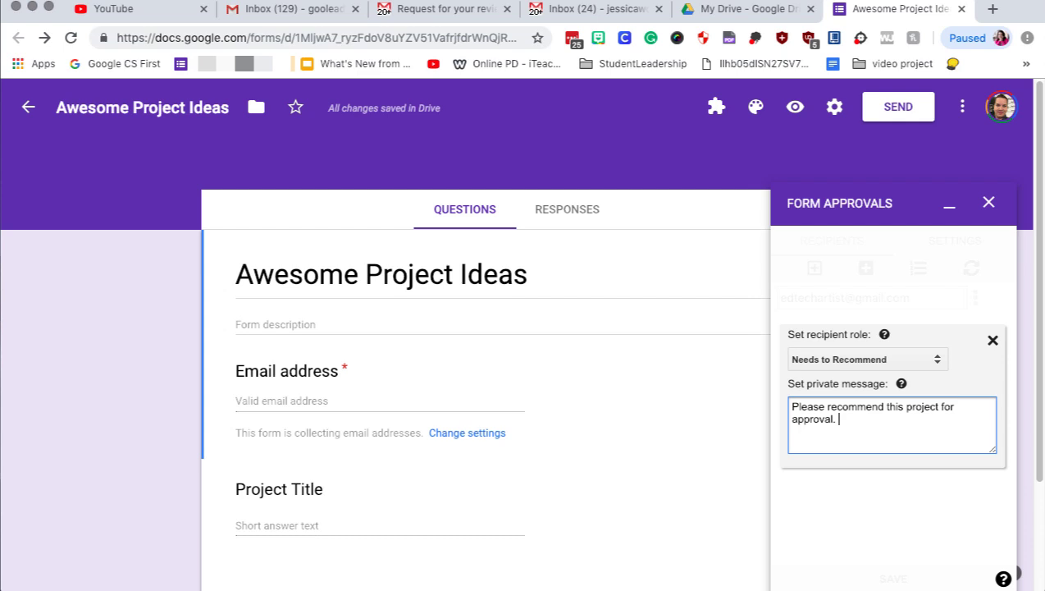
text(Upon approval, it wil)
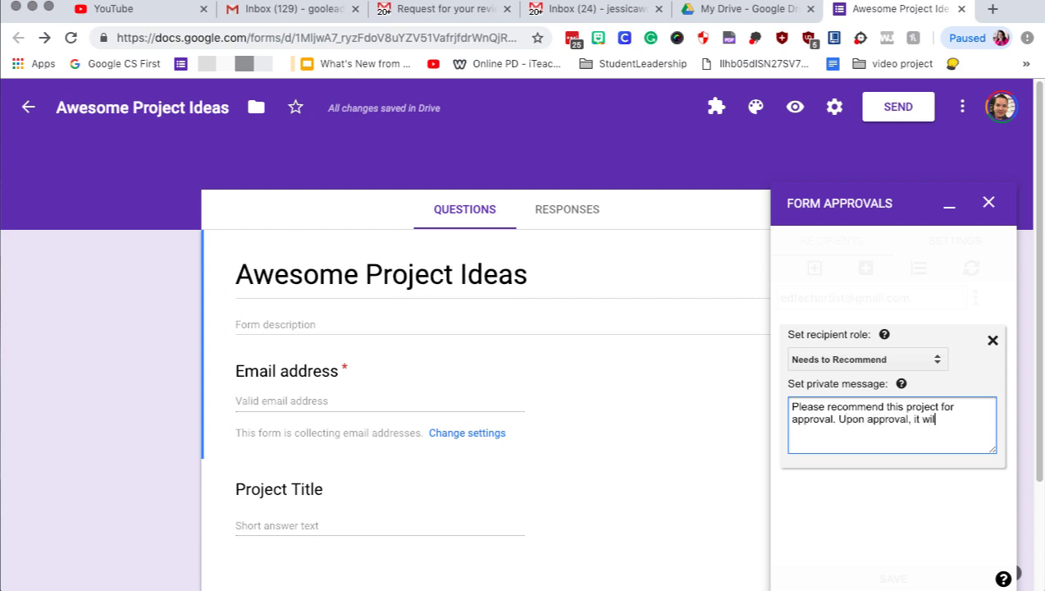
text(l be sent to the big bos)
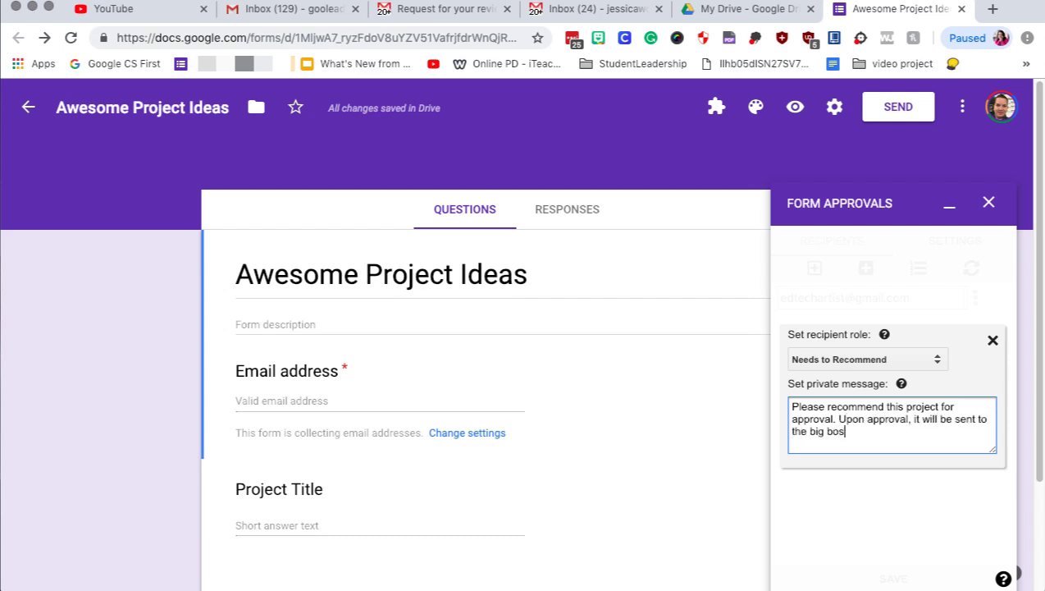
text(s.)
click(959, 361)
Add a second recipient, picking the suggested full email address.
click(993, 341)
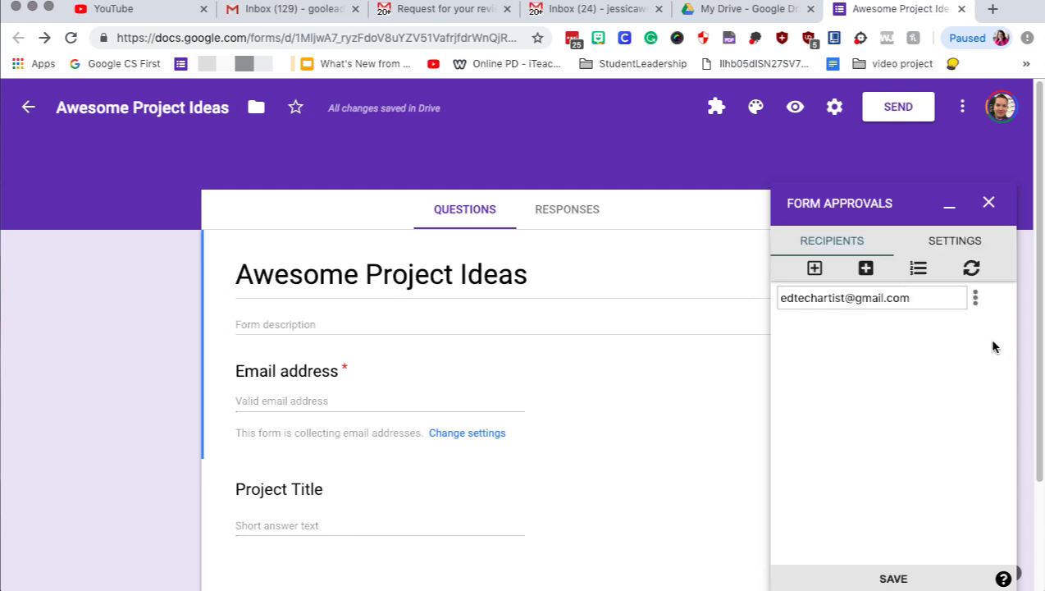
click(814, 269)
click(817, 326)
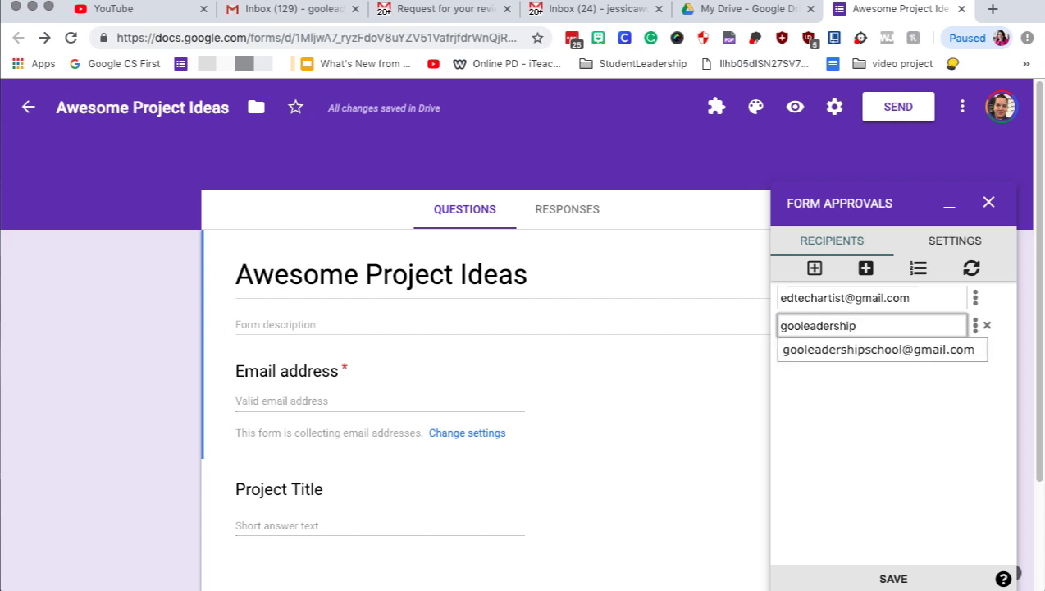
click(821, 351)
click(941, 419)
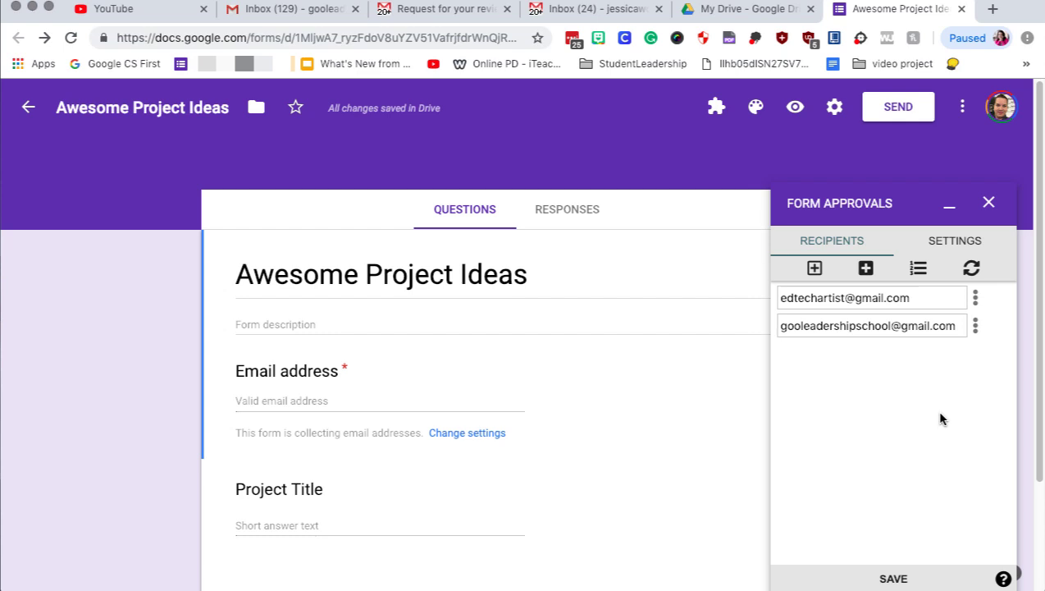
Keep the second recipient as Needs to Approve, with a message that the project owner will be notified.
click(975, 326)
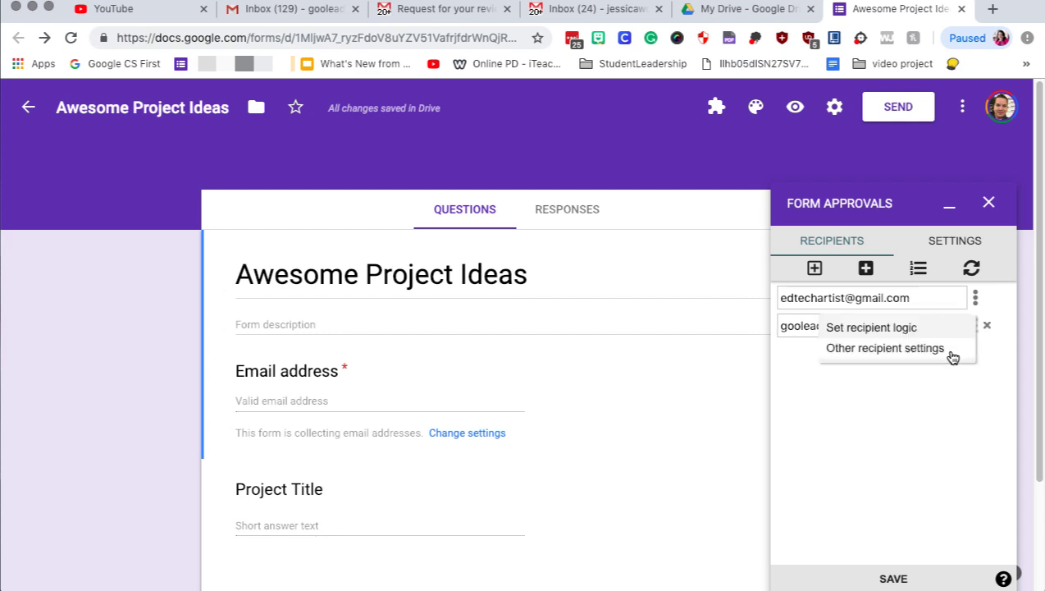
click(952, 357)
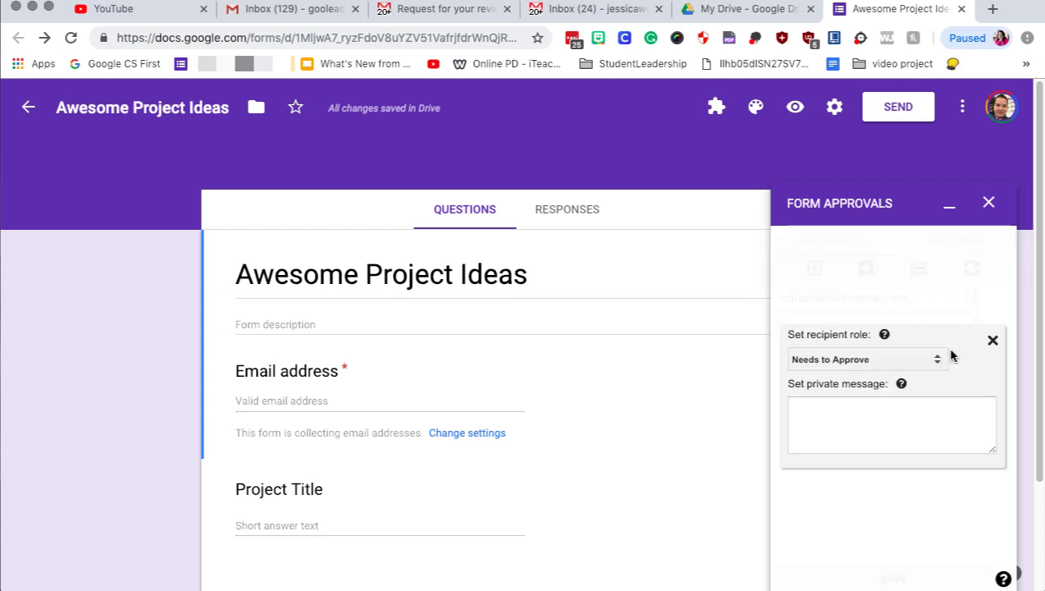
click(888, 358)
click(886, 358)
click(839, 410)
text(Upon approval a email will)
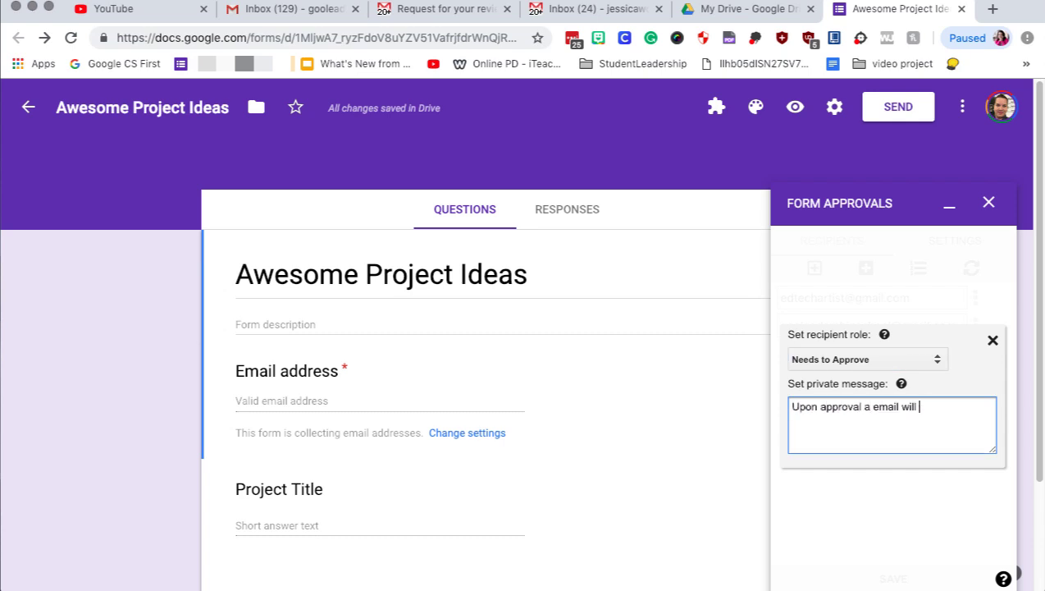
text(be sent to the project owner and they will get started.)
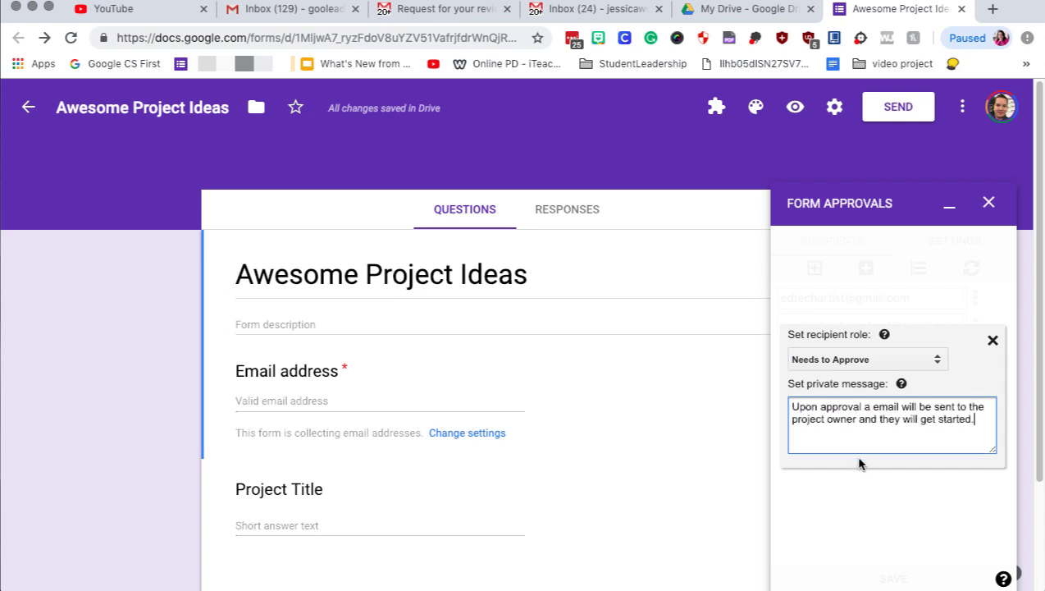
Close the second recipient's role settings and open the approval settings.
click(969, 240)
Enable one-click response links and Notify recipients when complete, save, and return to Recipients.
click(787, 425)
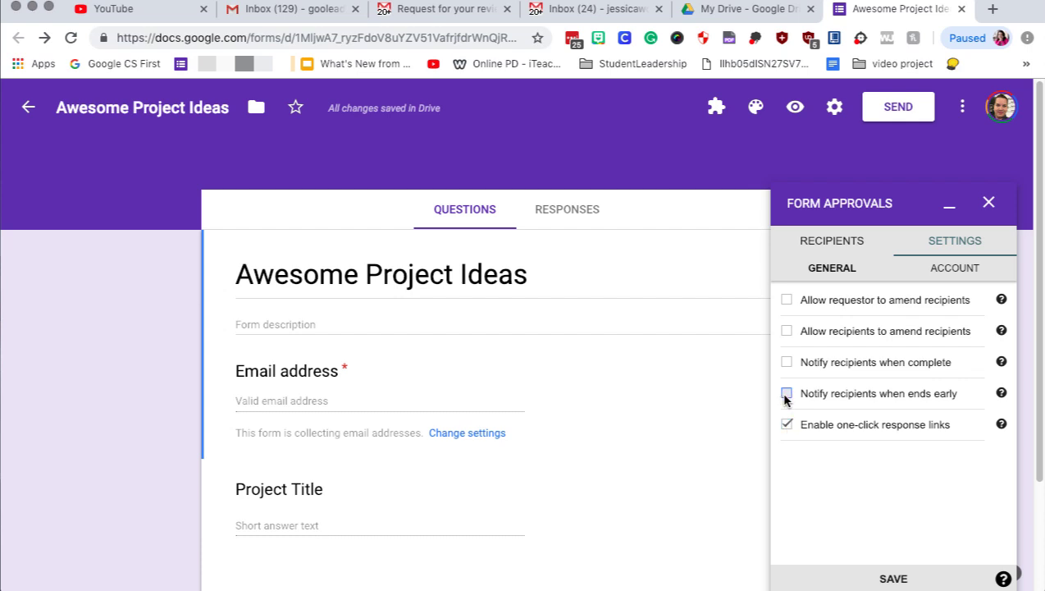
click(787, 361)
mouse_move(1002, 424)
click(951, 271)
click(835, 267)
click(871, 576)
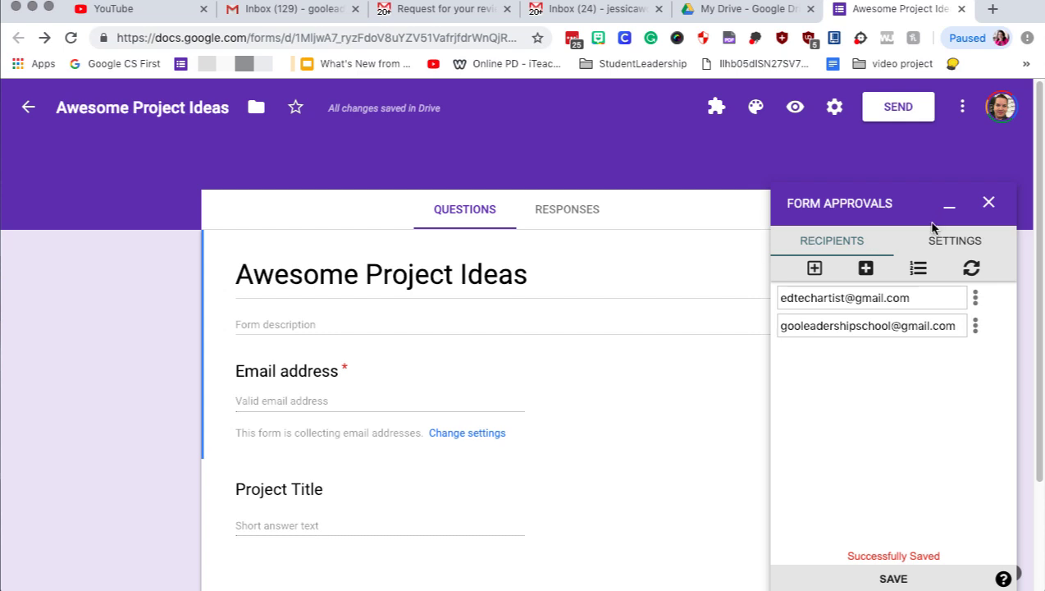
Submit a preview response with autofilled email, title 'More Youtube Videos' and a Gsuite-videos description.
click(795, 107)
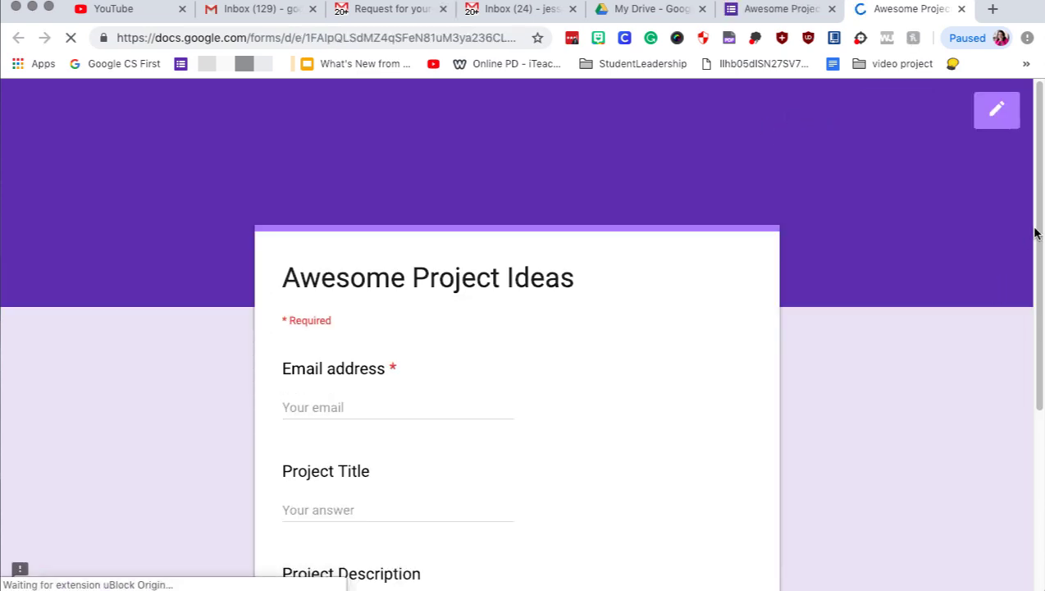
scroll(1035, 234, down, 2)
click(320, 312)
click(320, 343)
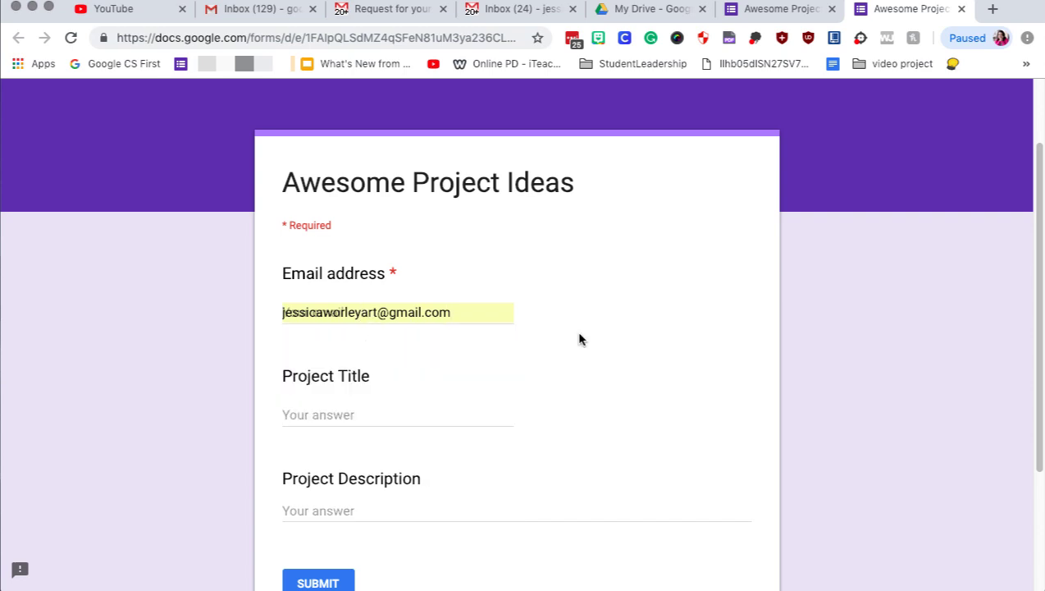
click(360, 406)
text(More Youtube Videos)
key(Tab)
text(I should totally do more youtube videos on G)
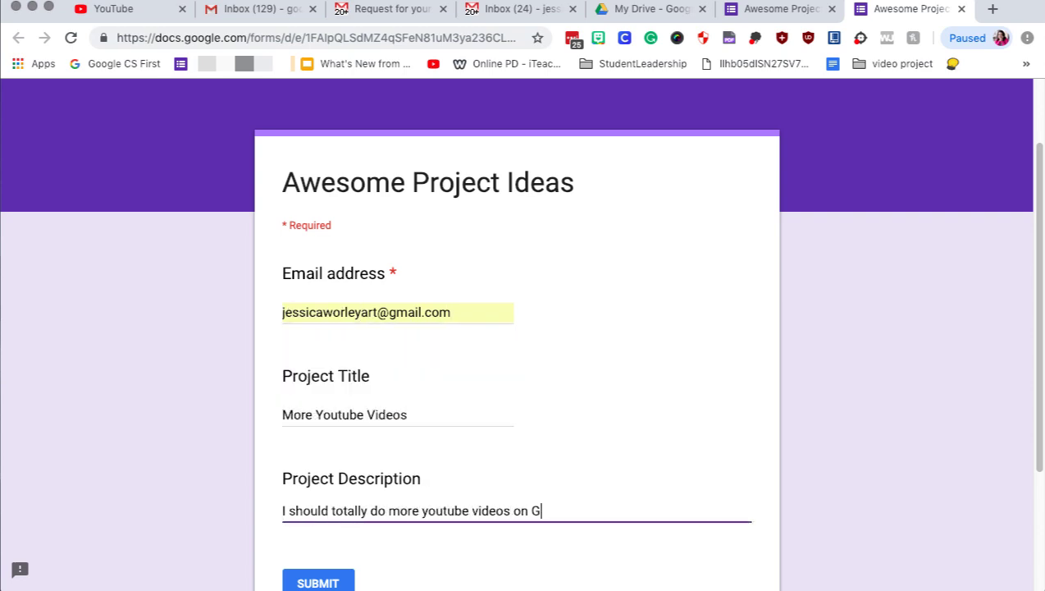
text(suite tools!)
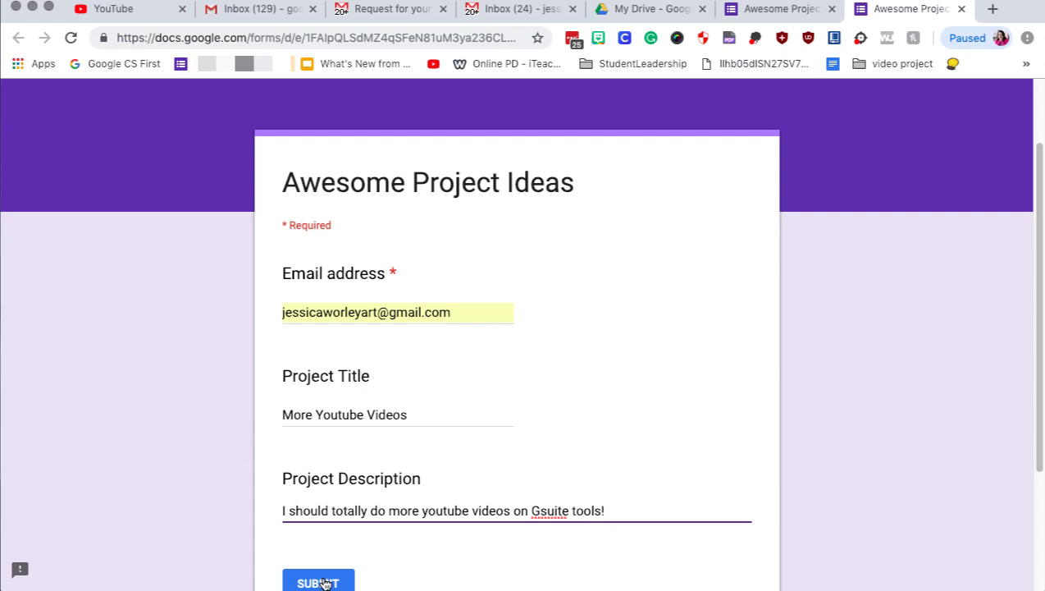
click(320, 582)
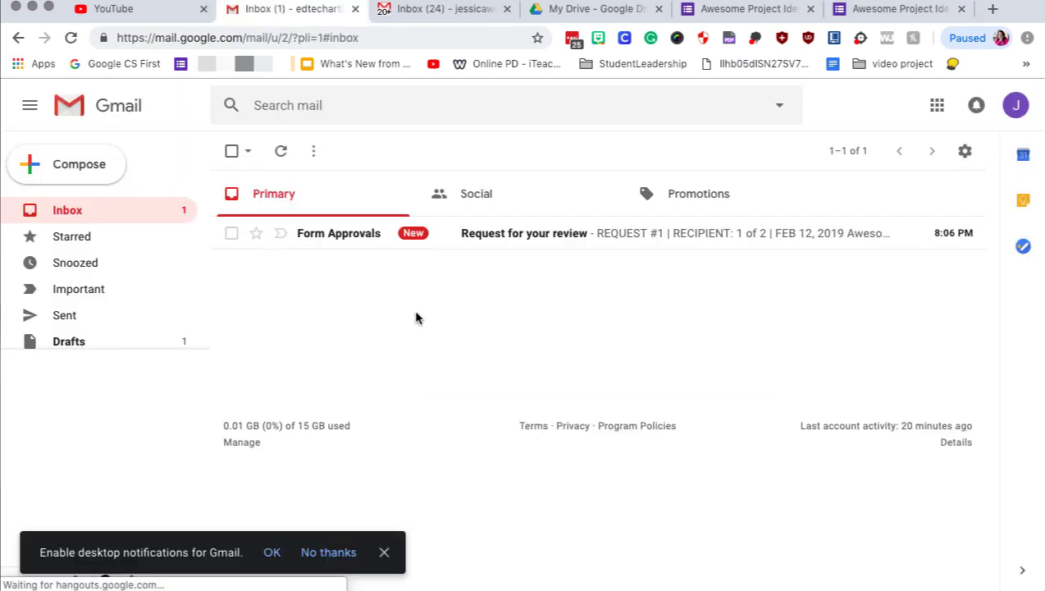
Open the Form Approvals 'Request for your review' email and scroll to its Recommend button.
click(504, 236)
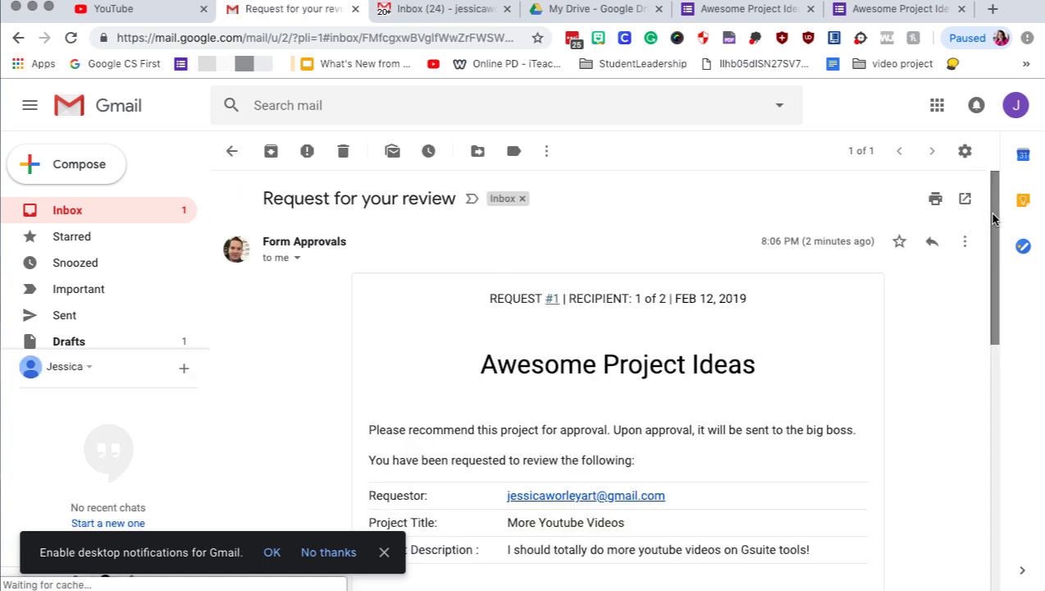
drag(992, 219, 989, 303)
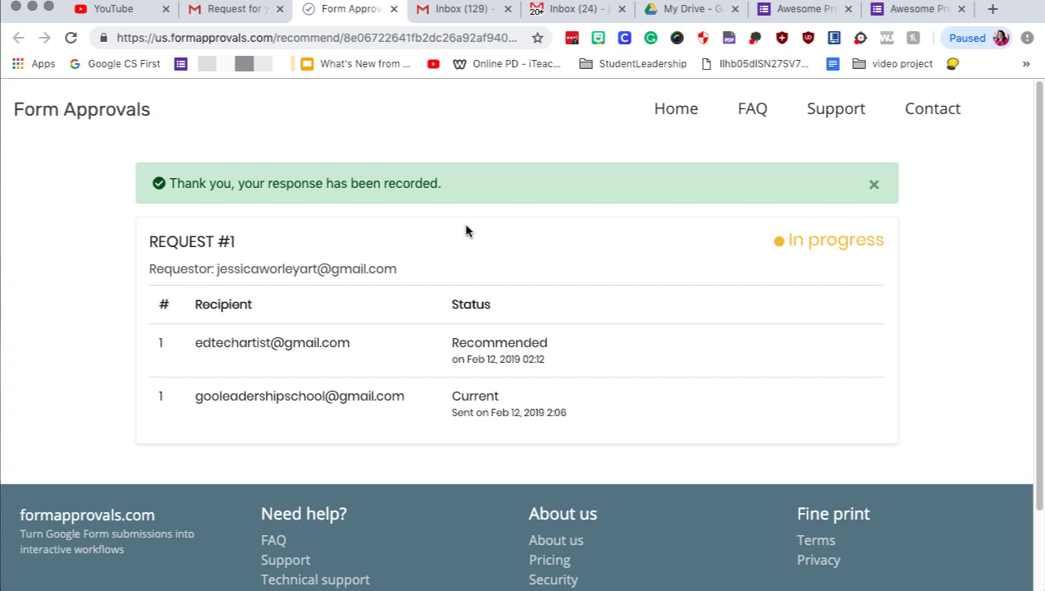
Approve the project from the second account's 'Request for your review' email, completing Request #1.
click(457, 10)
click(514, 235)
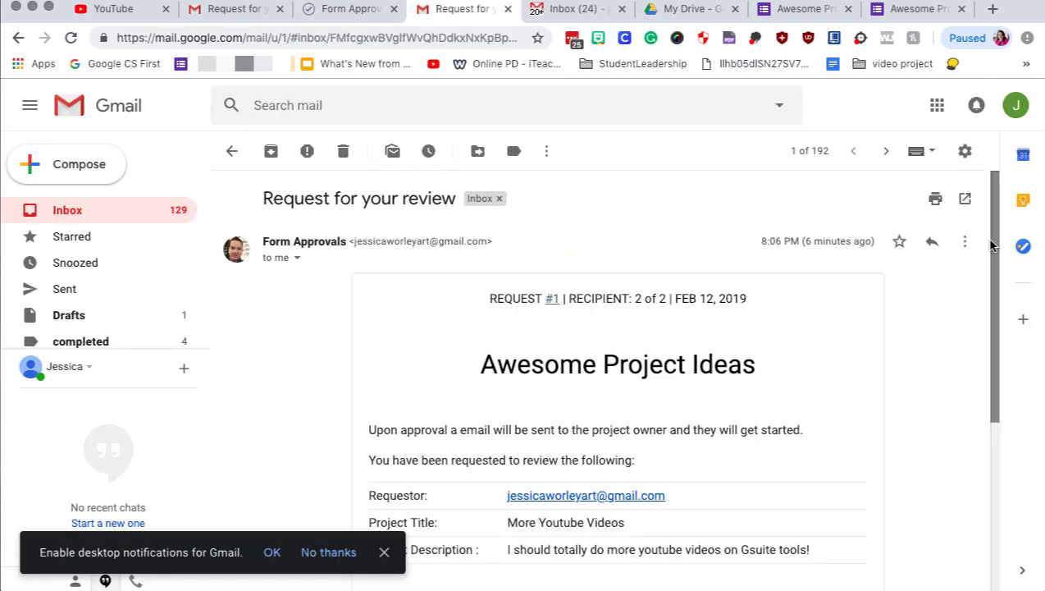
drag(990, 245, 988, 376)
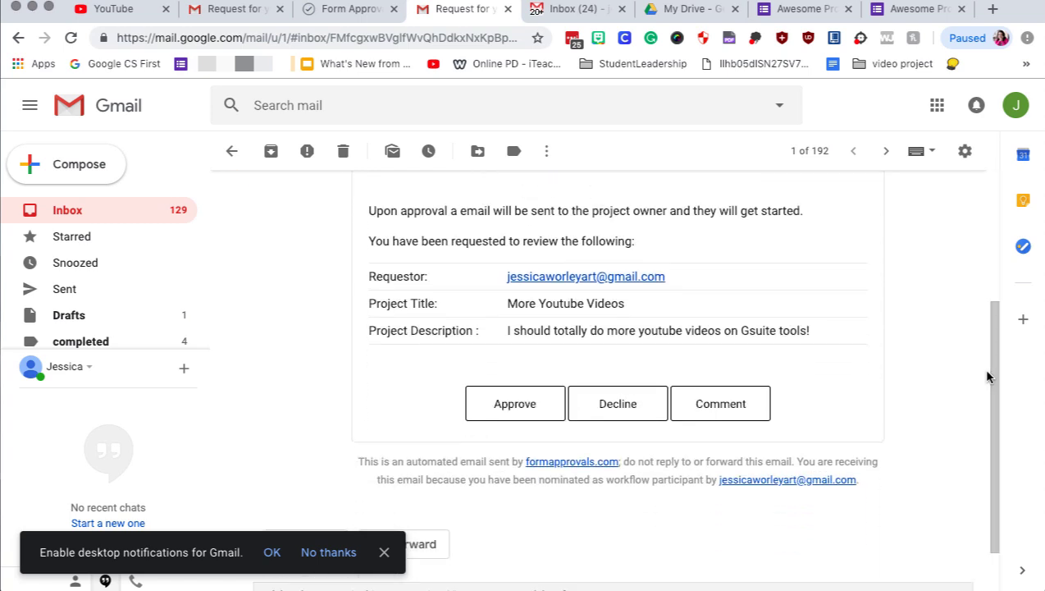
click(516, 402)
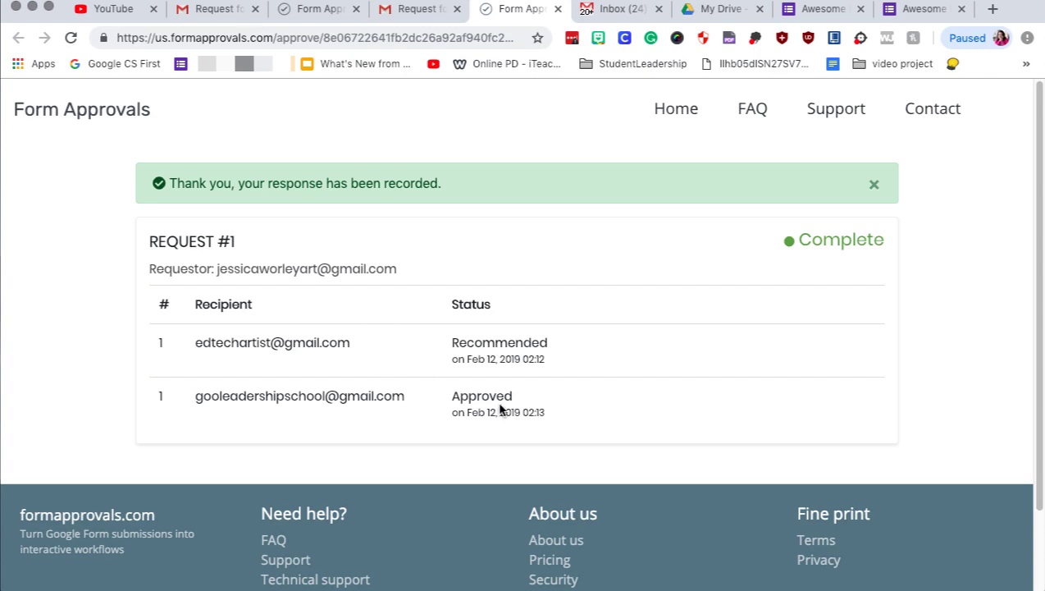
key(ctrl+Tab)
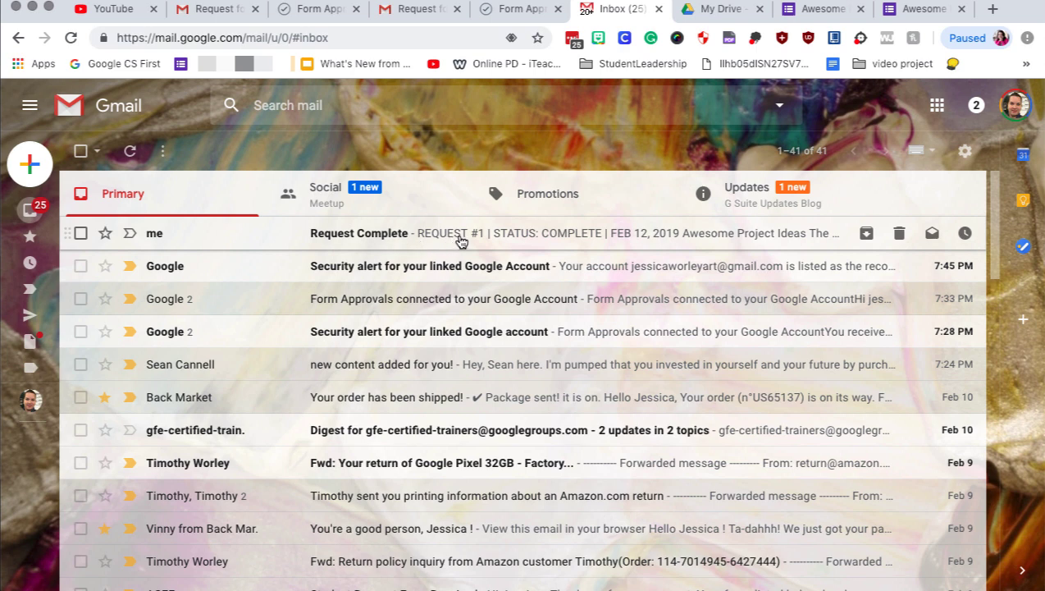
Read the 'Request Complete' approval email, then go back to the Awesome Project Ideas form, now showing 1 response.
click(460, 240)
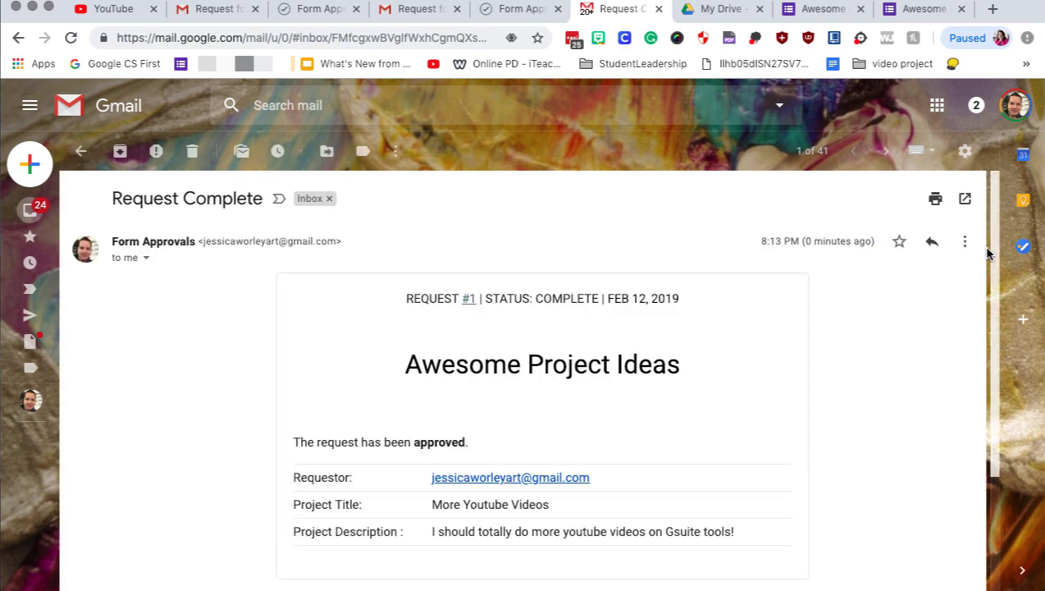
scroll(1007, 375, down, 3)
scroll(994, 240, up, 3)
click(832, 16)
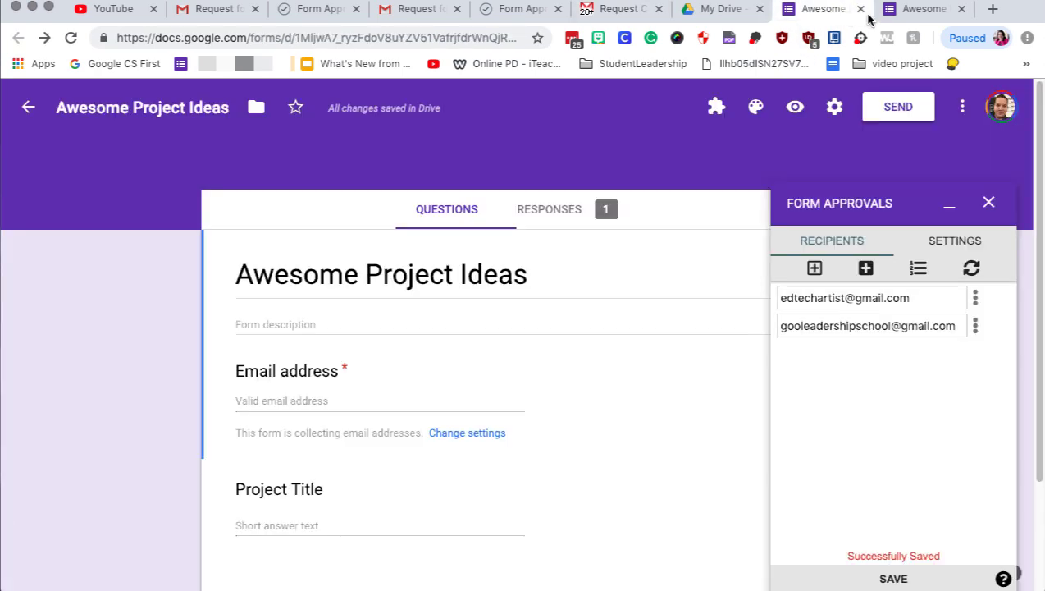